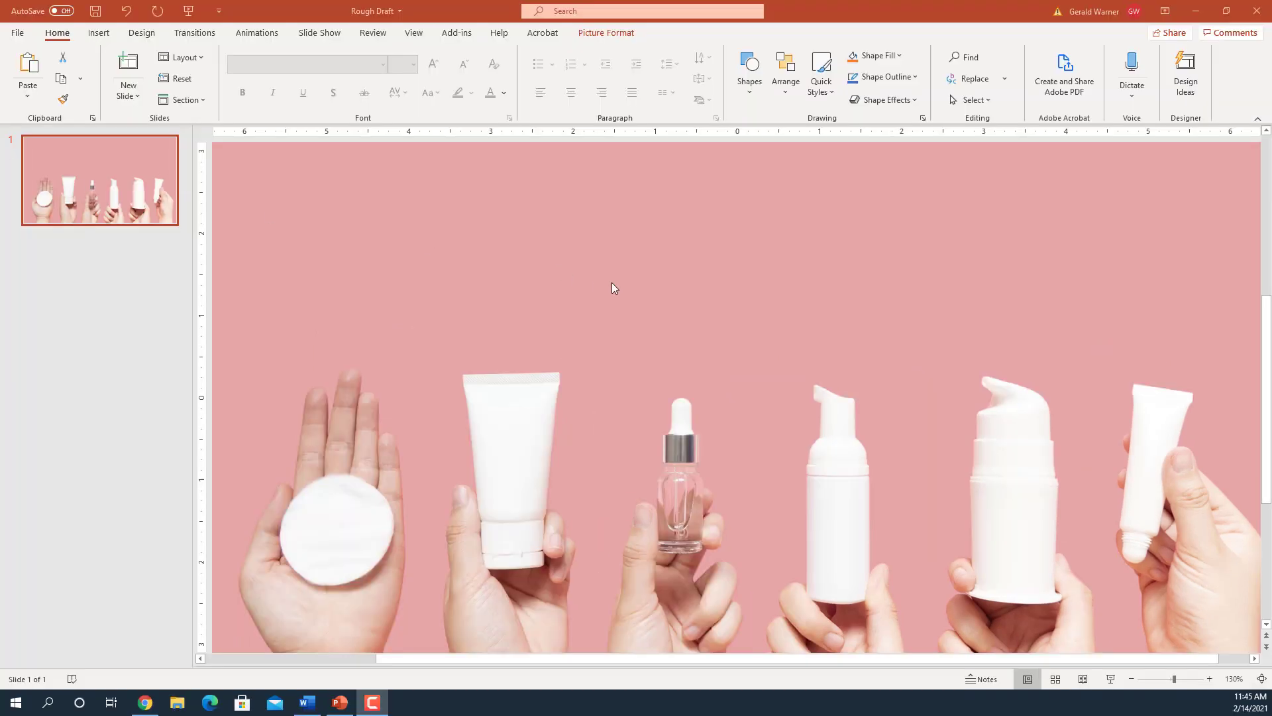
Zoom out to about 69% so the whole slide and the off-slide hand icon show
click(1159, 677)
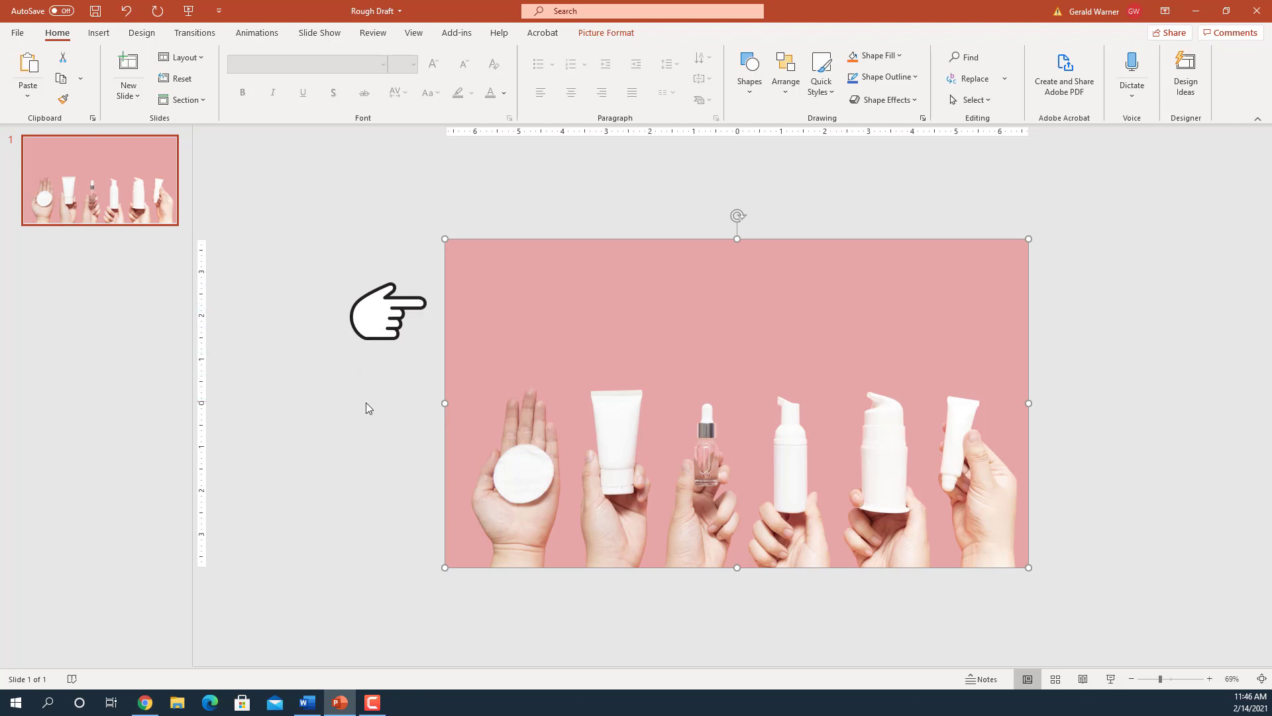
Duplicate the pointing-hand icon, place the copy below the original, and close Design Ideas
click(388, 316)
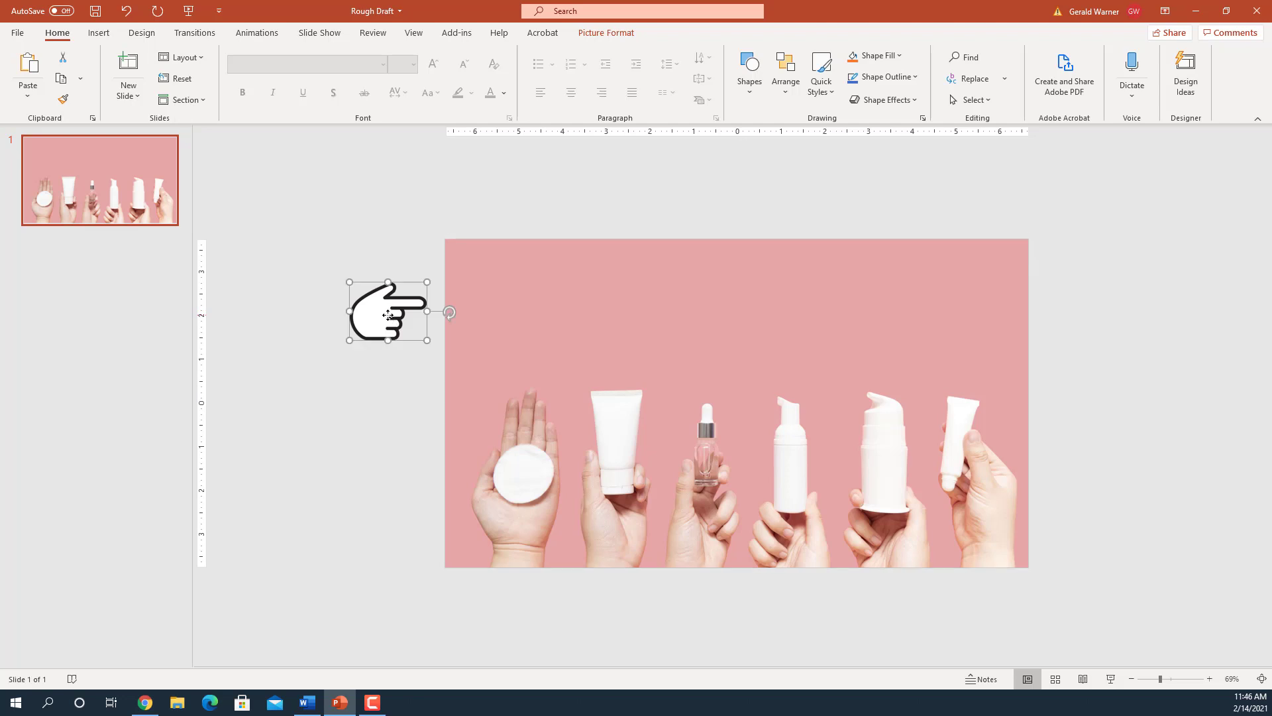
key(ctrl+v)
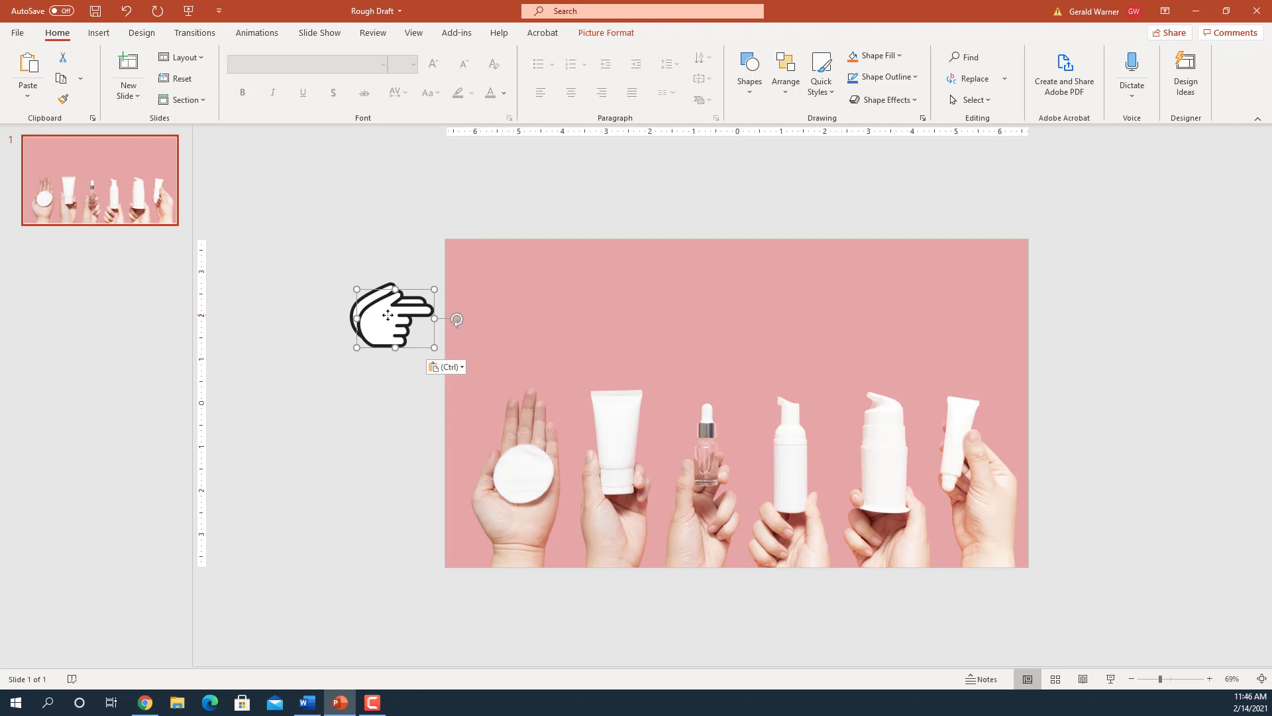
drag(389, 315, 271, 392)
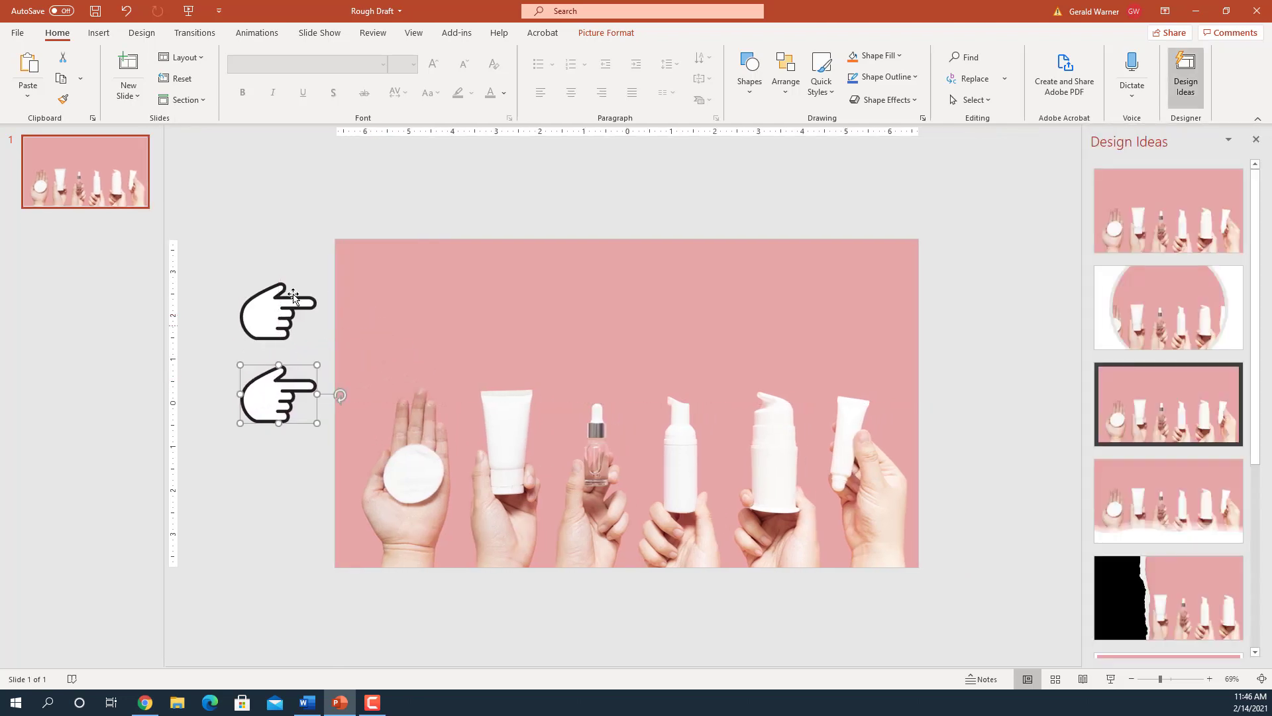
click(309, 227)
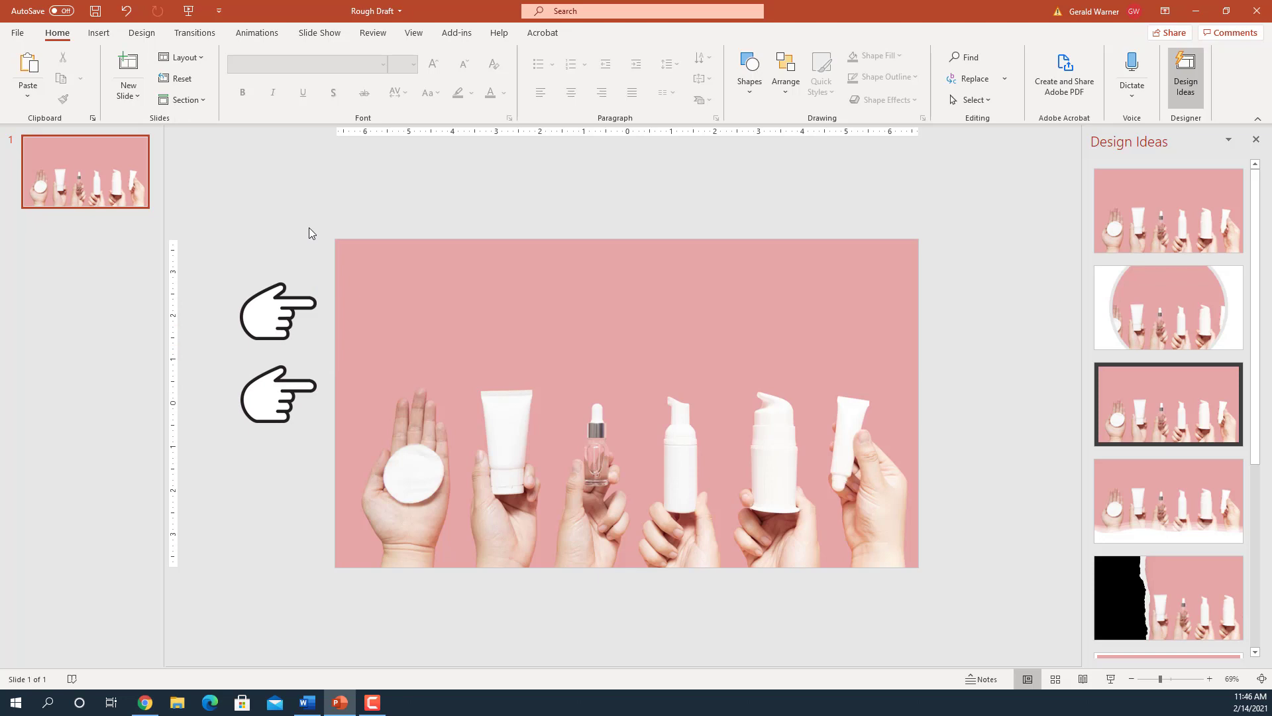
click(1259, 140)
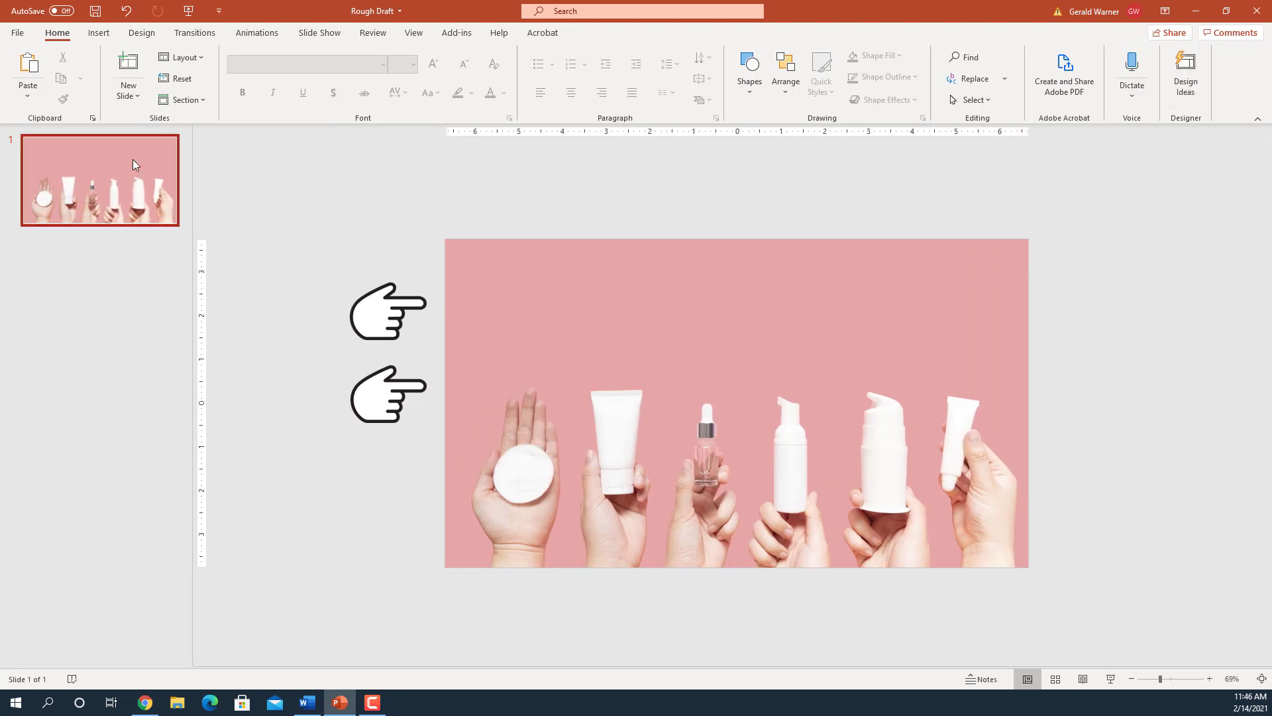
With the upper hand selected, show the Animation Pane and expand the animation effects gallery
click(356, 321)
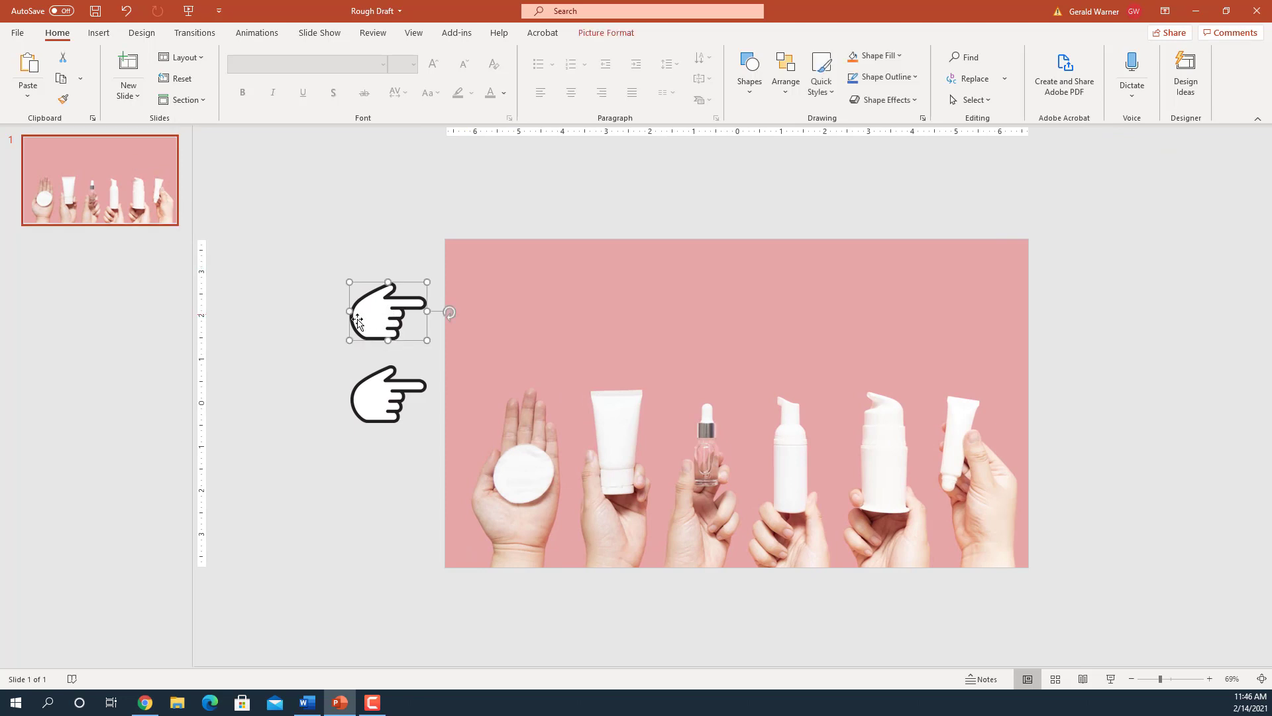
click(258, 34)
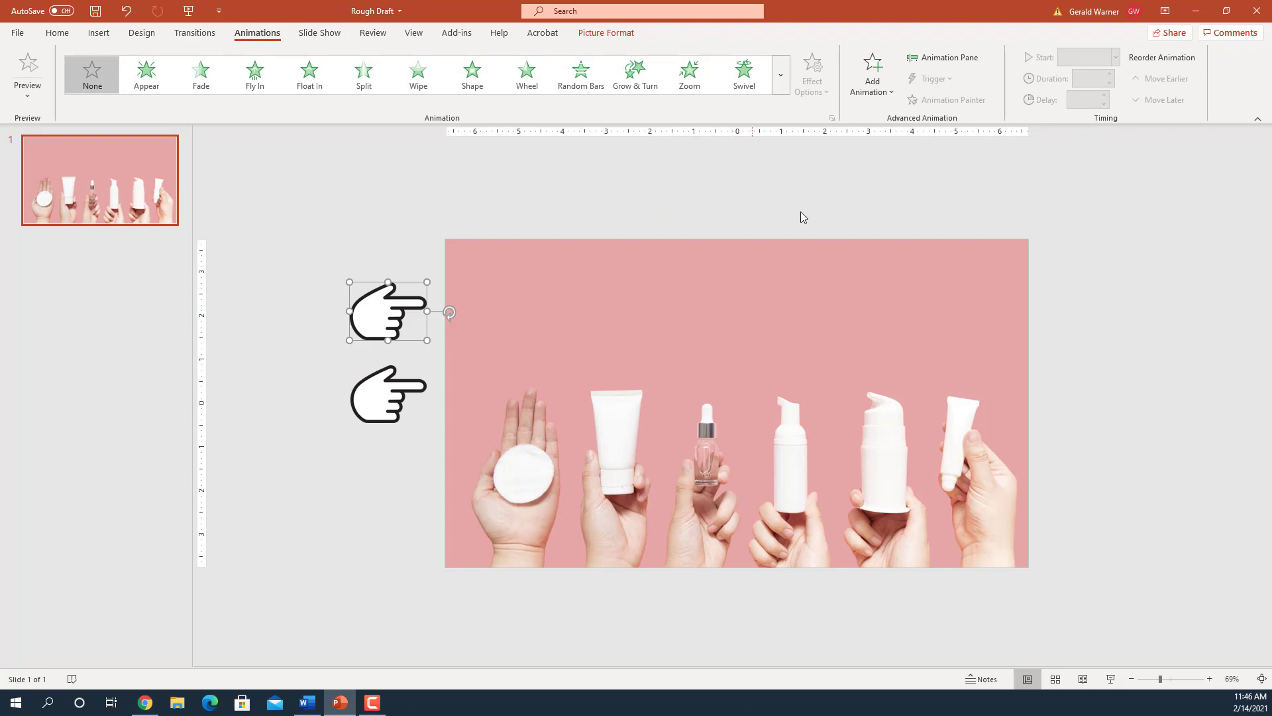
click(940, 60)
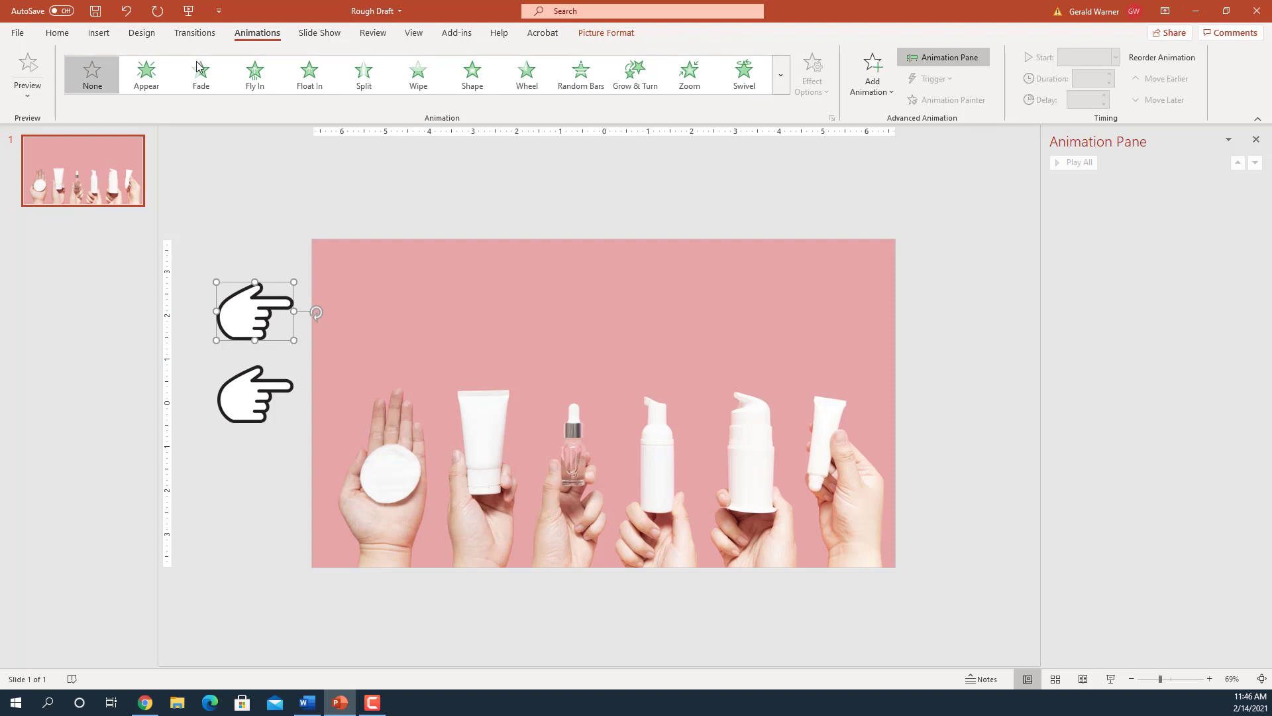
click(781, 75)
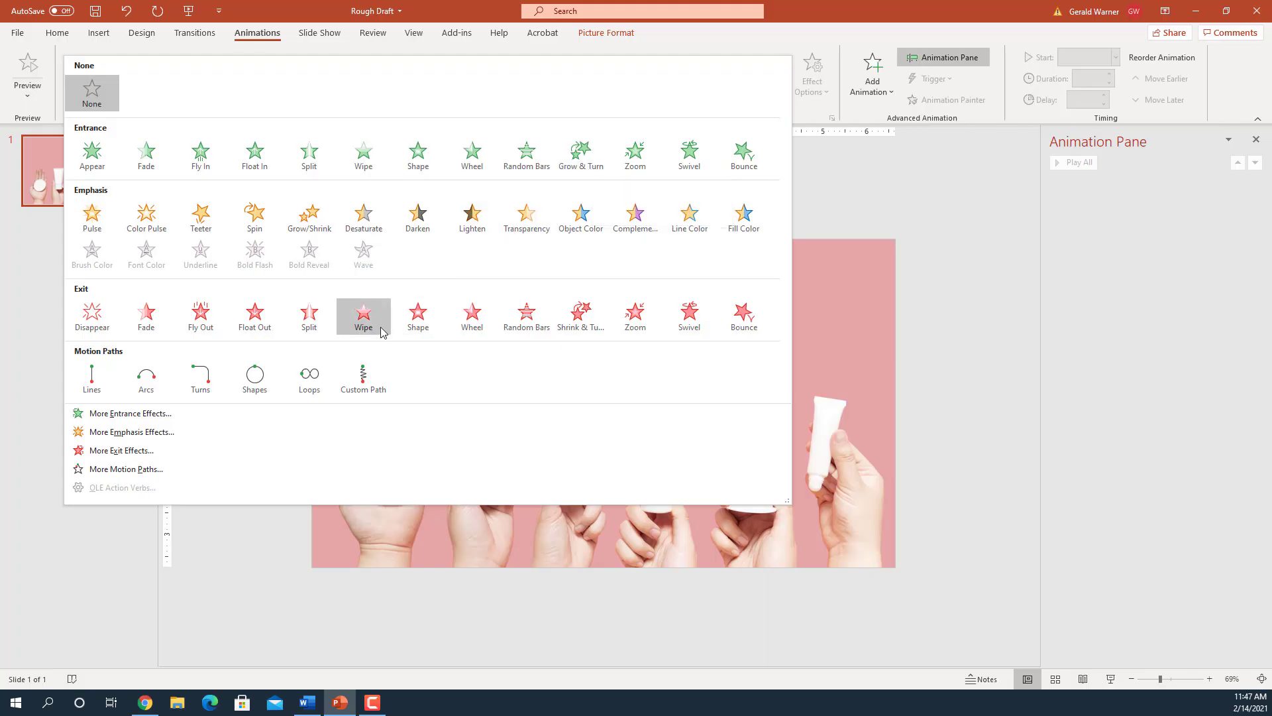
Draw a custom motion path for the upper hand from its fingertip to the white tube
click(364, 379)
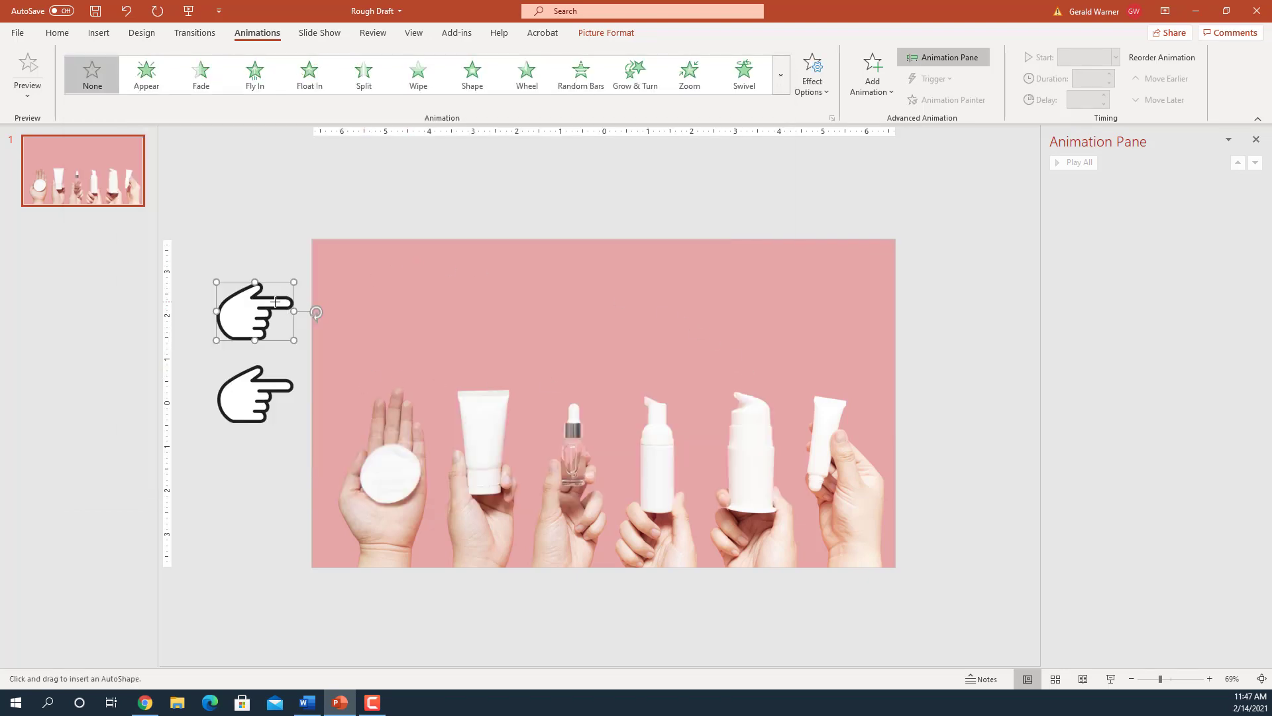
mouse_move(306, 301)
mouse_down()
mouse_move(361, 307)
mouse_move(466, 352)
mouse_move(489, 415)
mouse_up()
double_click(487, 417)
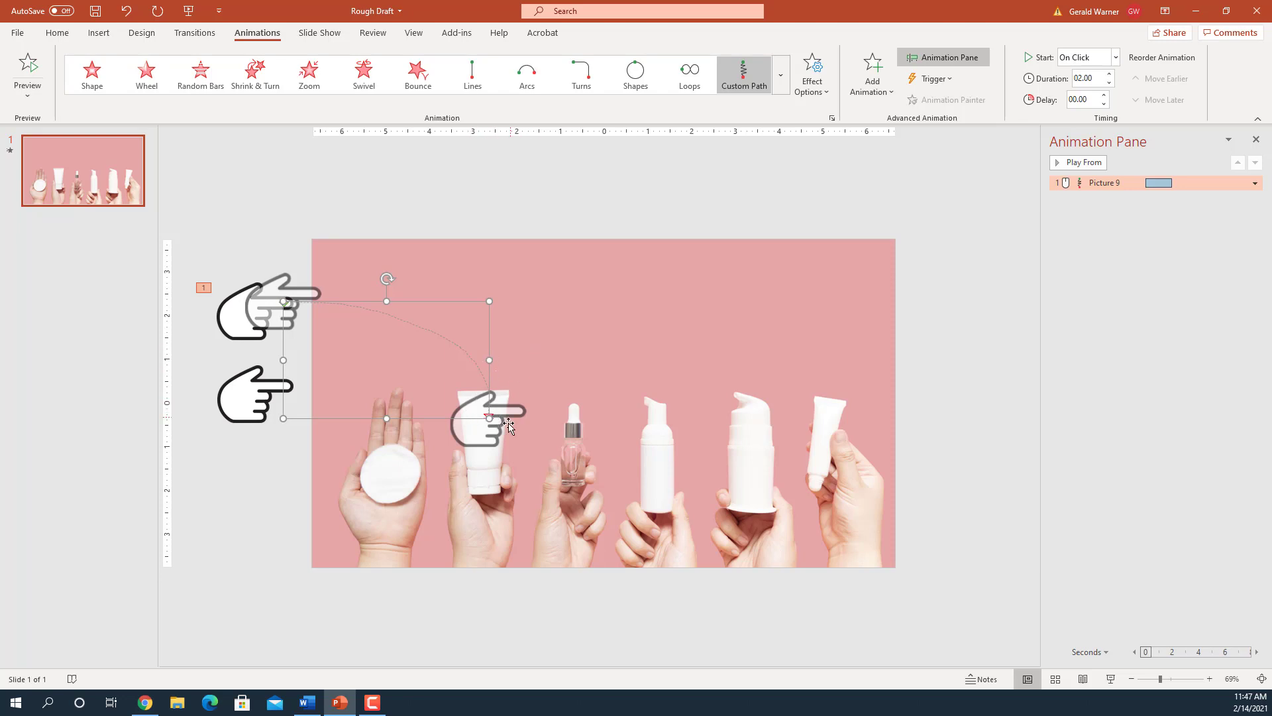
click(257, 306)
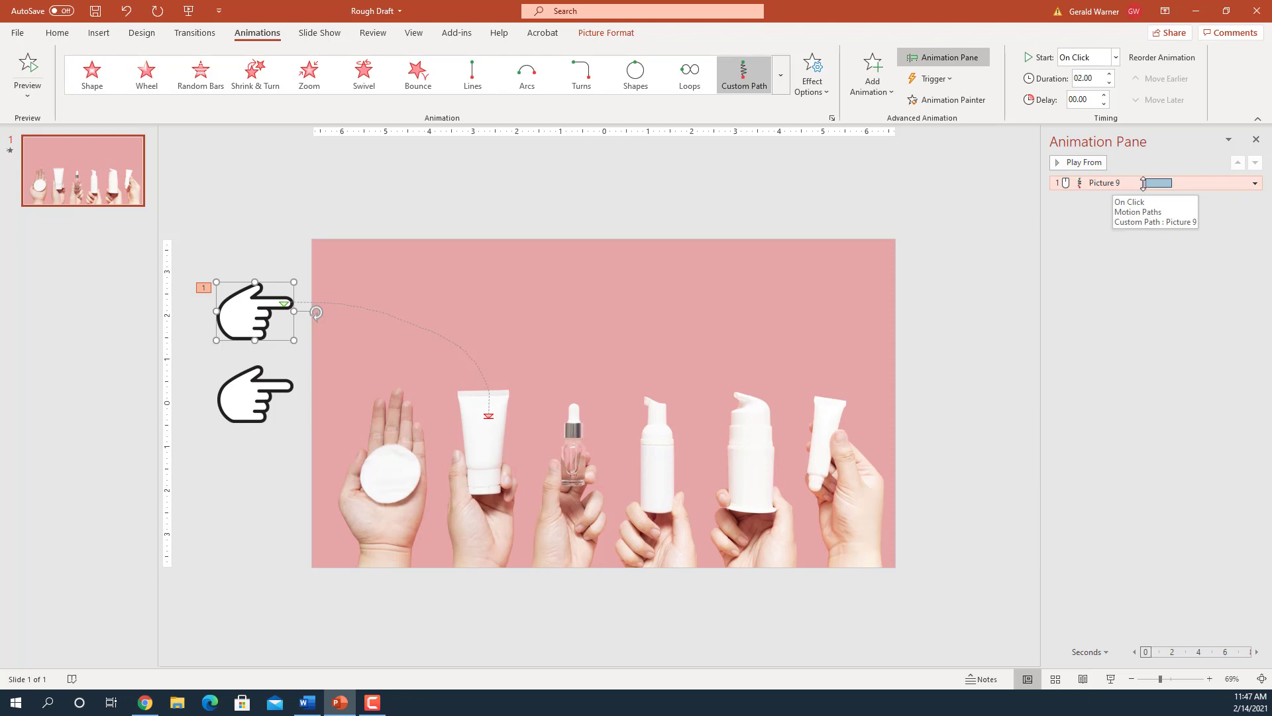
click(876, 70)
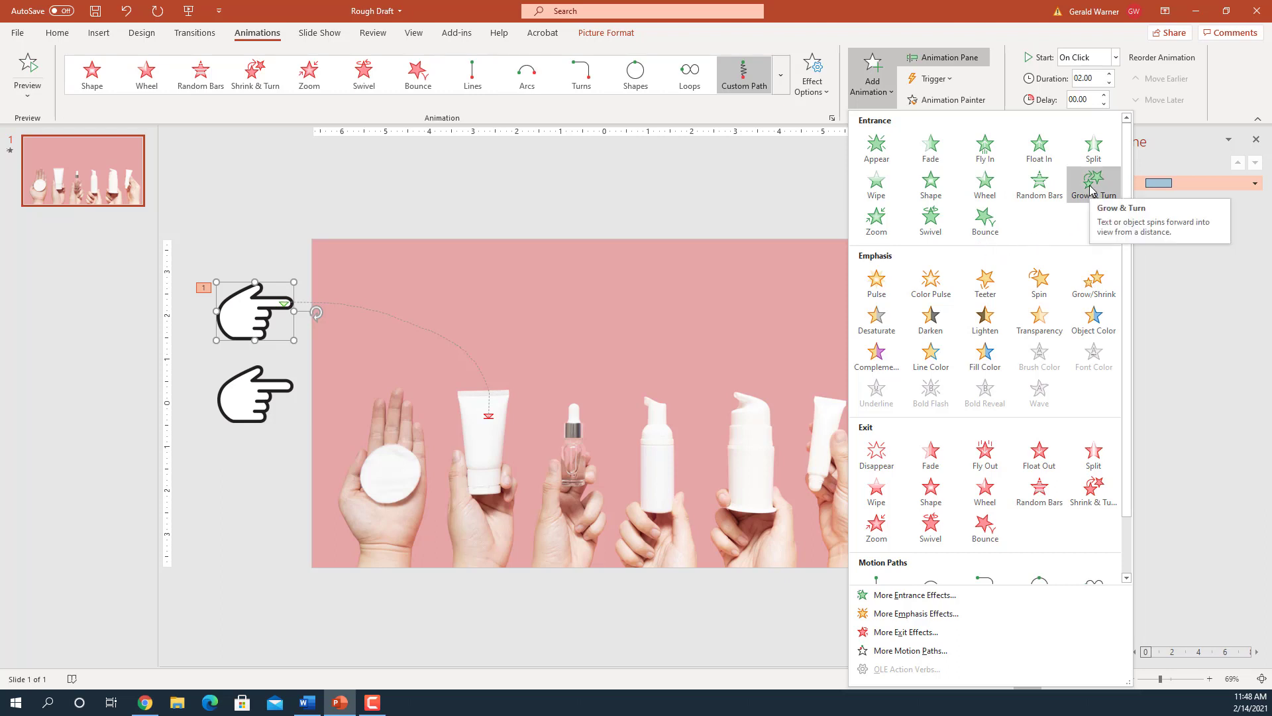
Add a Spin emphasis to the upper hand and preview it with the motion path
click(1040, 281)
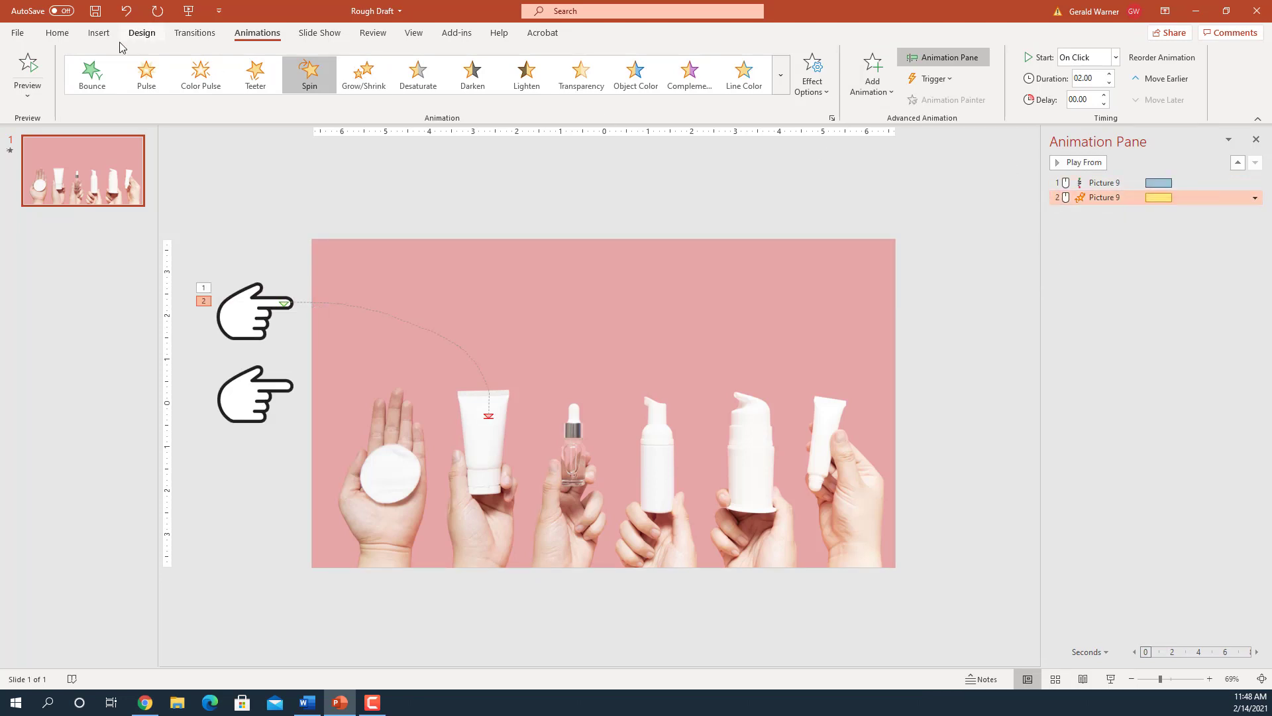
click(1076, 165)
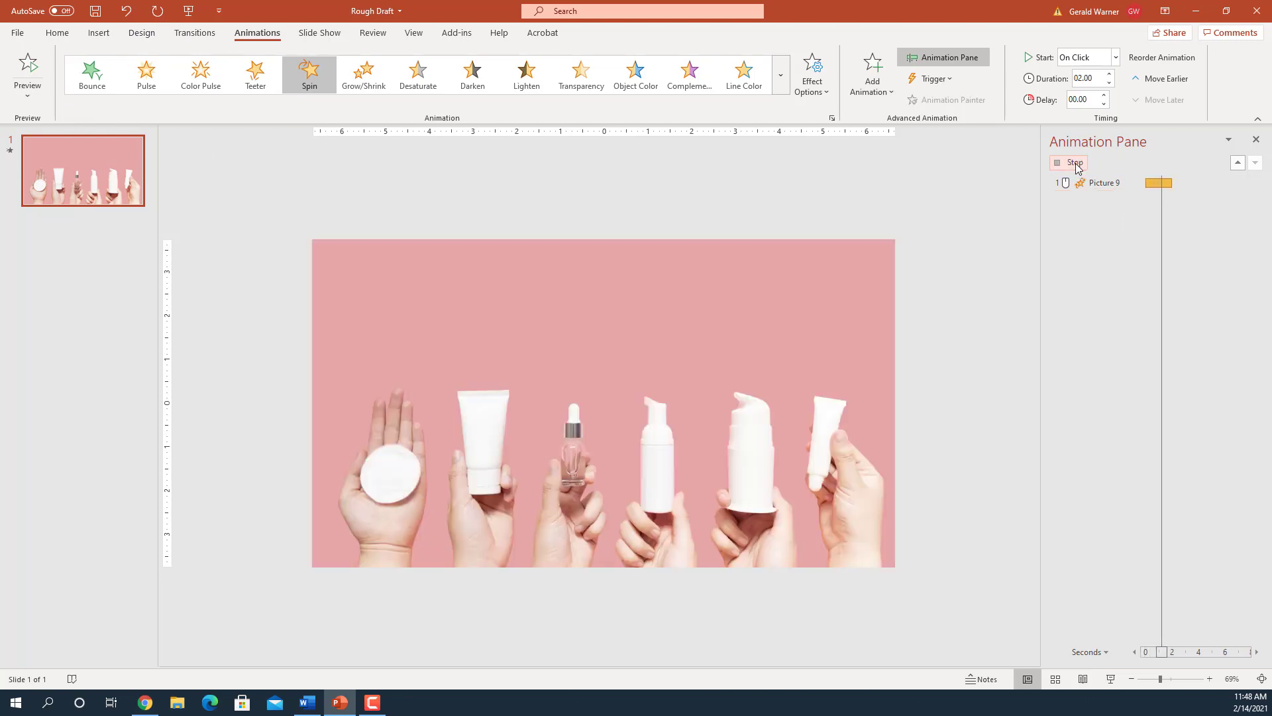
click(1074, 163)
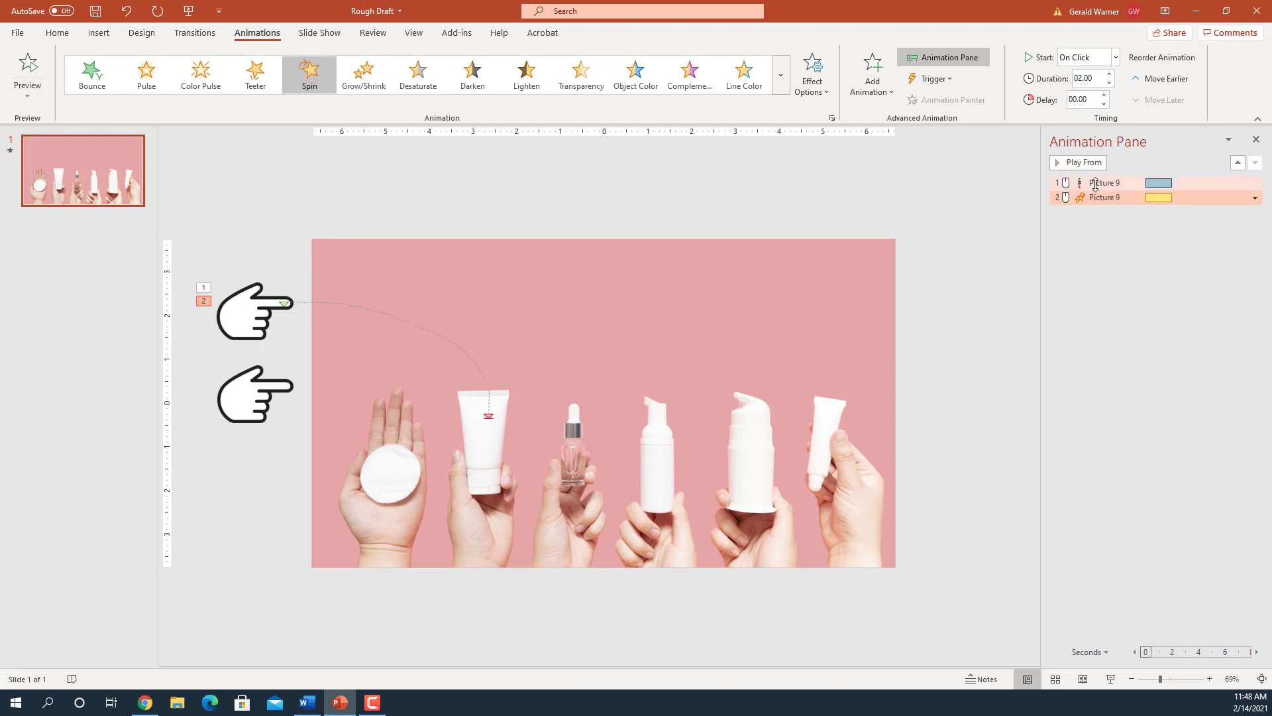
click(1094, 184)
click(1068, 164)
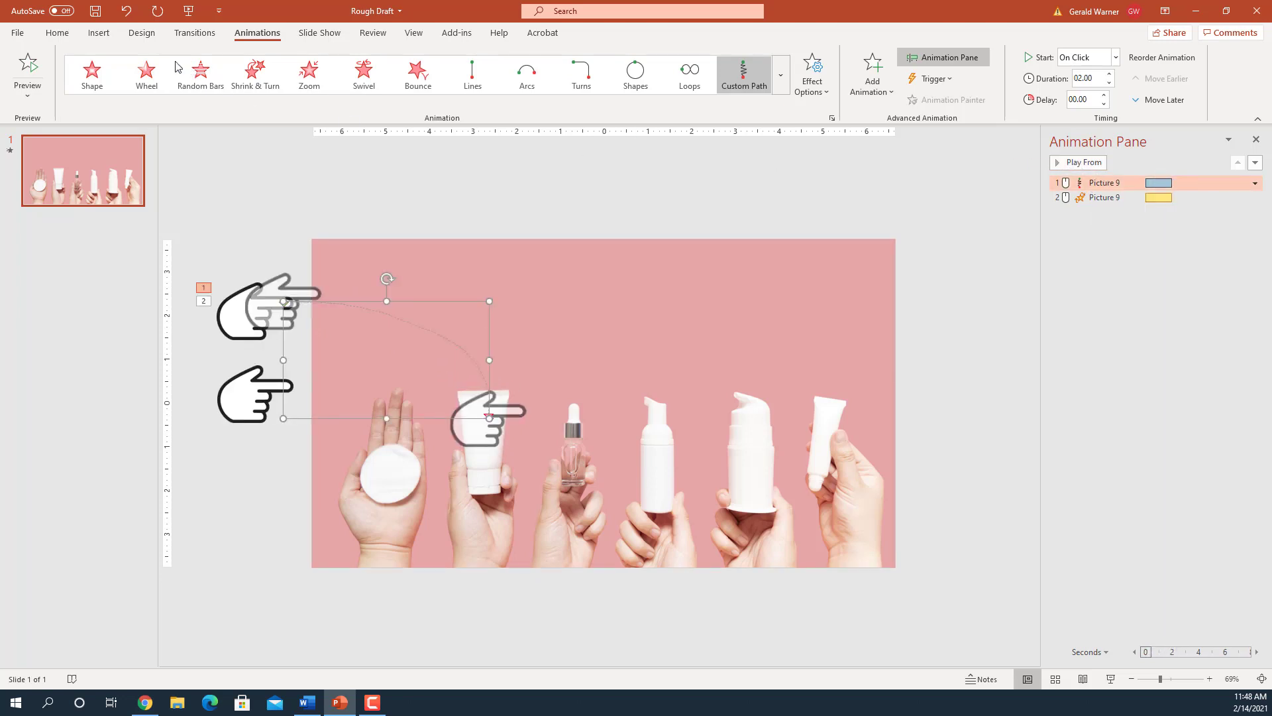
click(20, 58)
Select only the upper hand's Spin entry in the Animation Pane
click(260, 332)
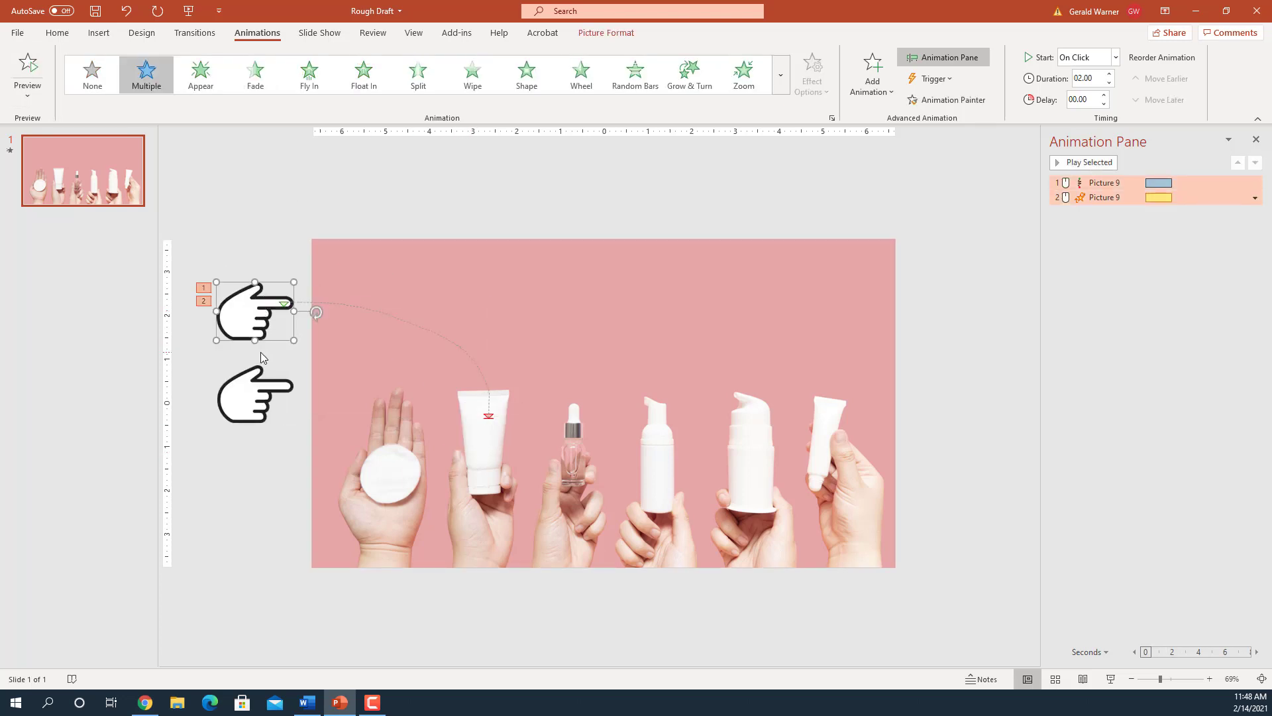
click(1163, 197)
click(1201, 198)
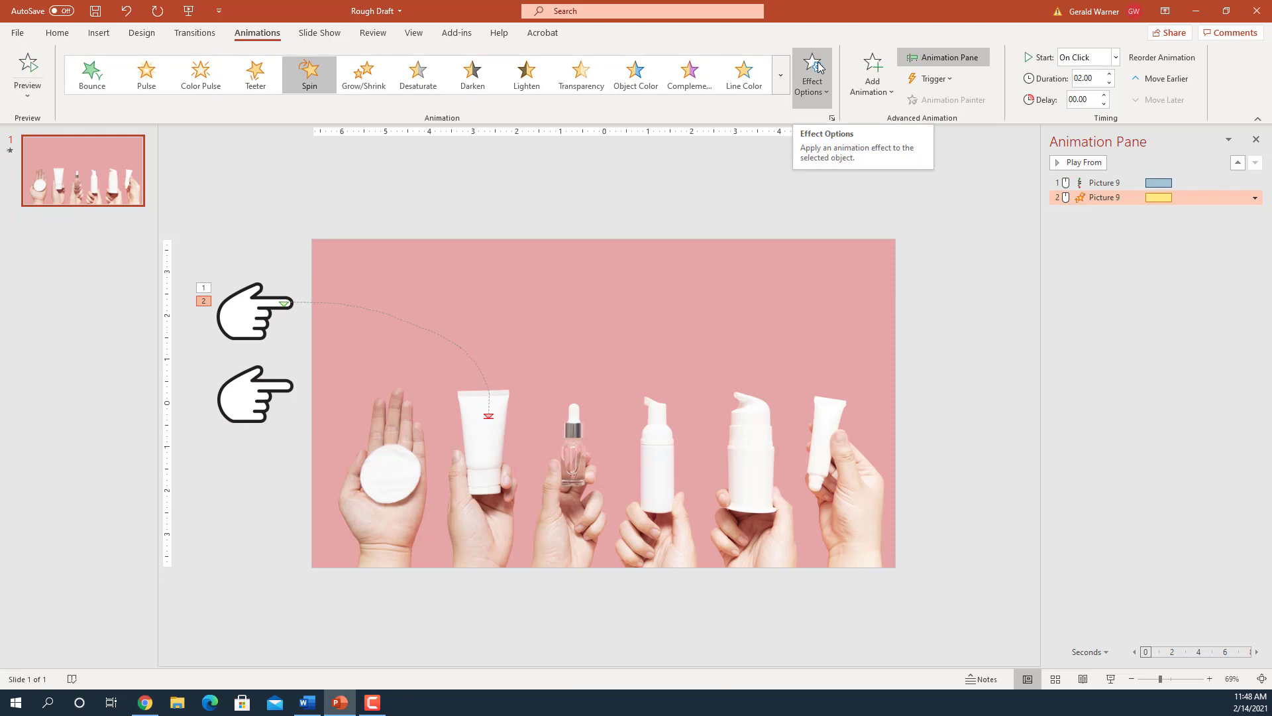
Set the Spin amount to Quarter Spin and preview it
click(827, 101)
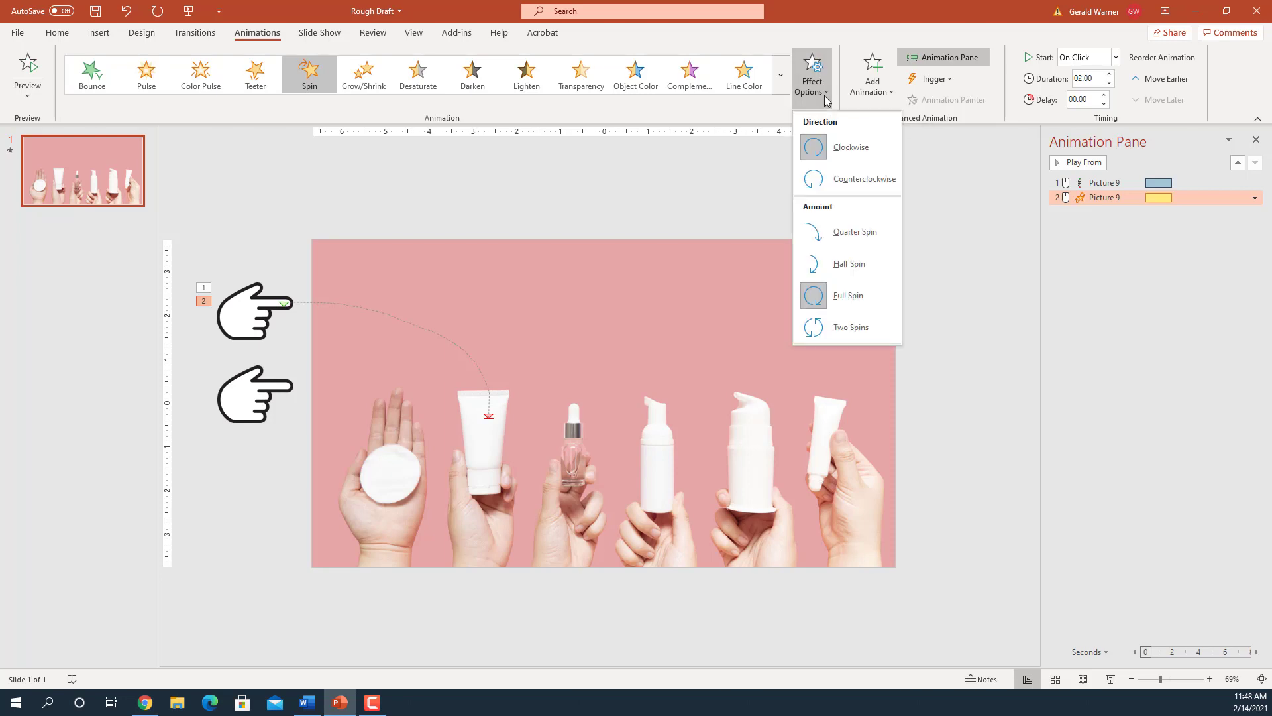
click(846, 236)
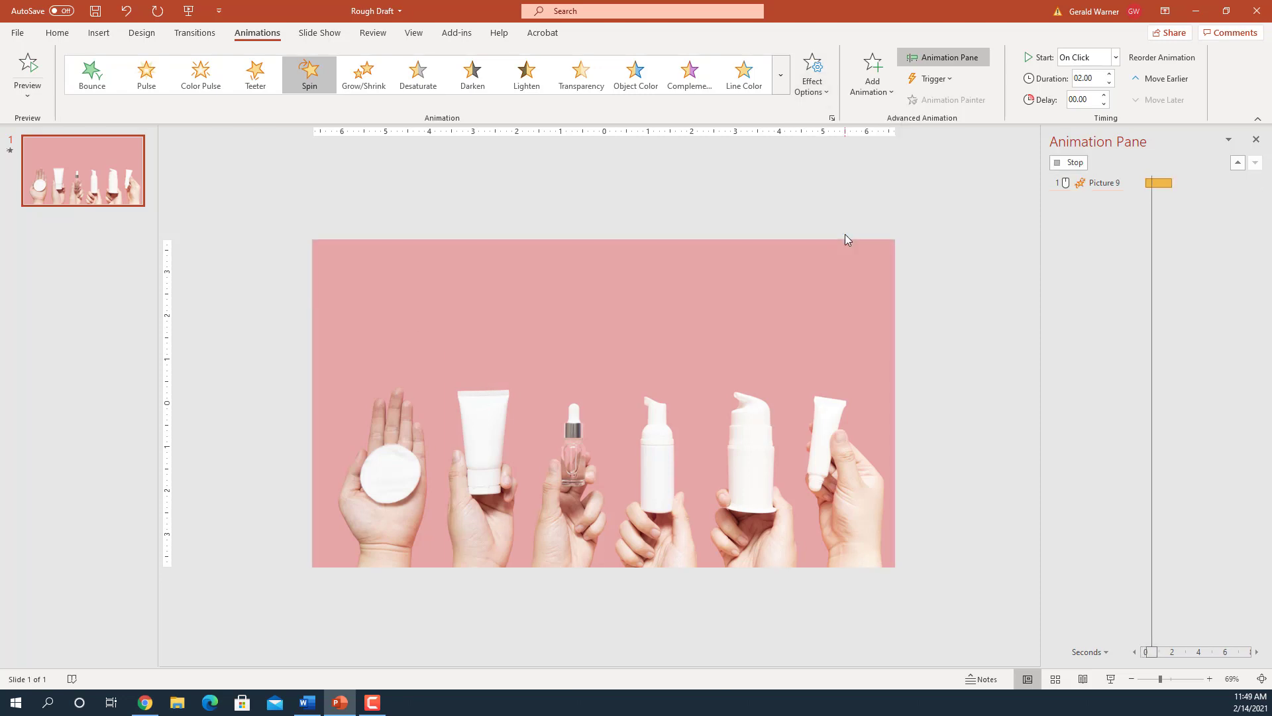
click(26, 66)
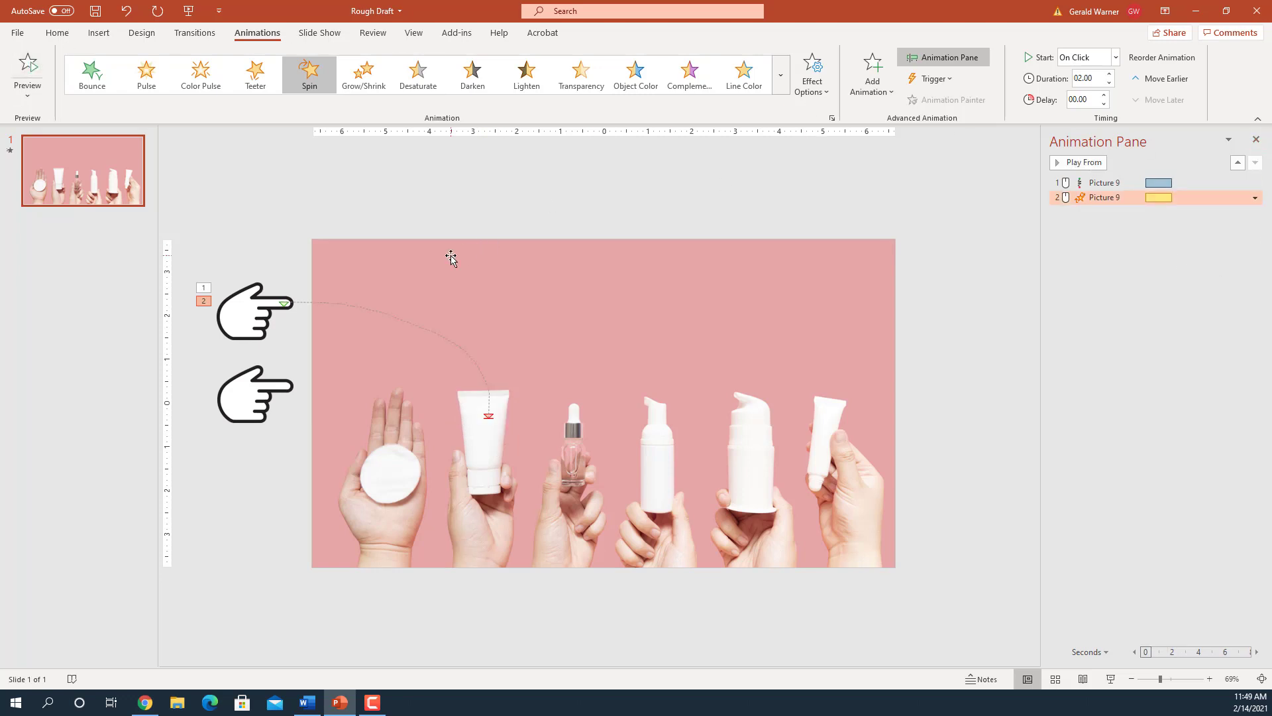
Make the Spin start With Previous so it runs alongside the motion path
click(1258, 198)
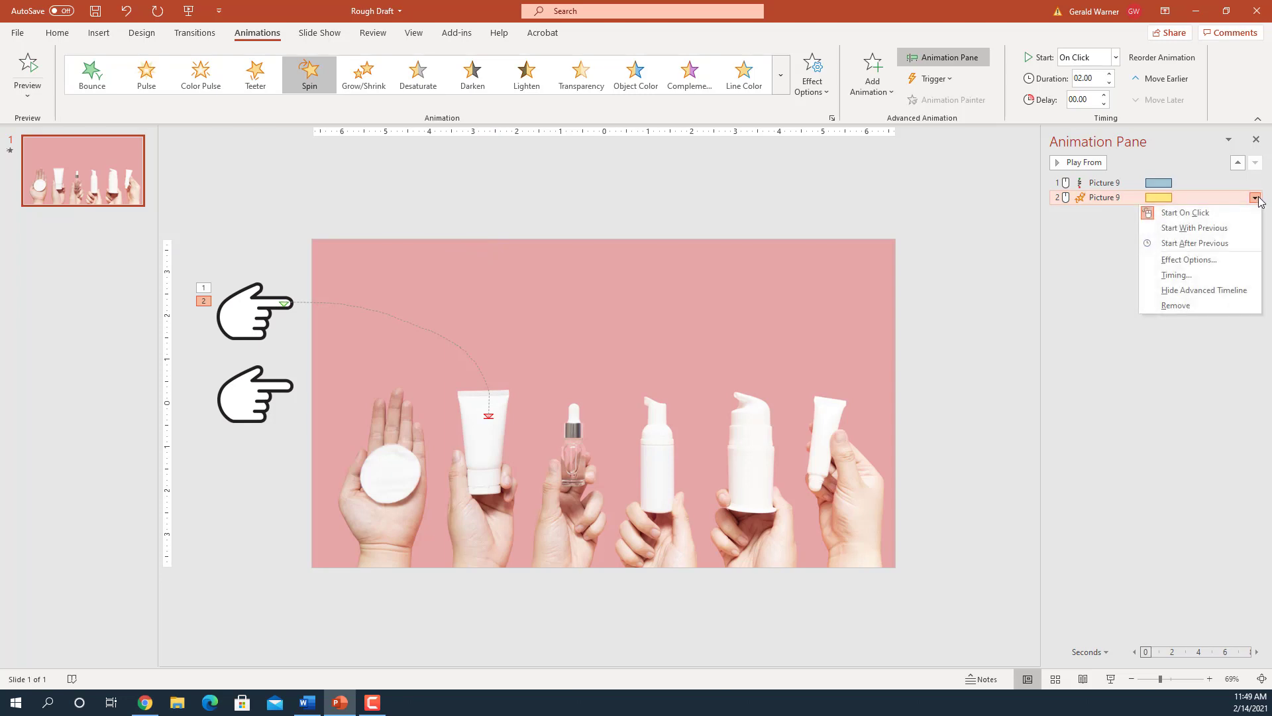
click(1193, 229)
click(26, 73)
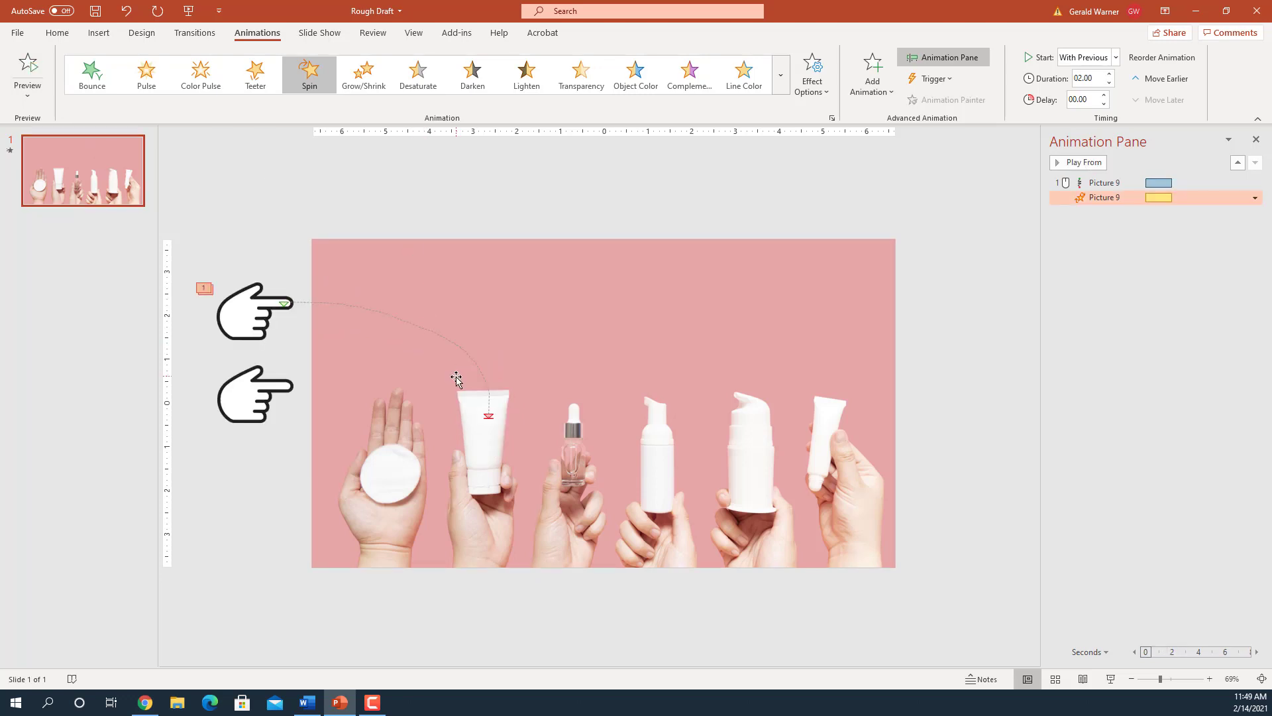
click(490, 419)
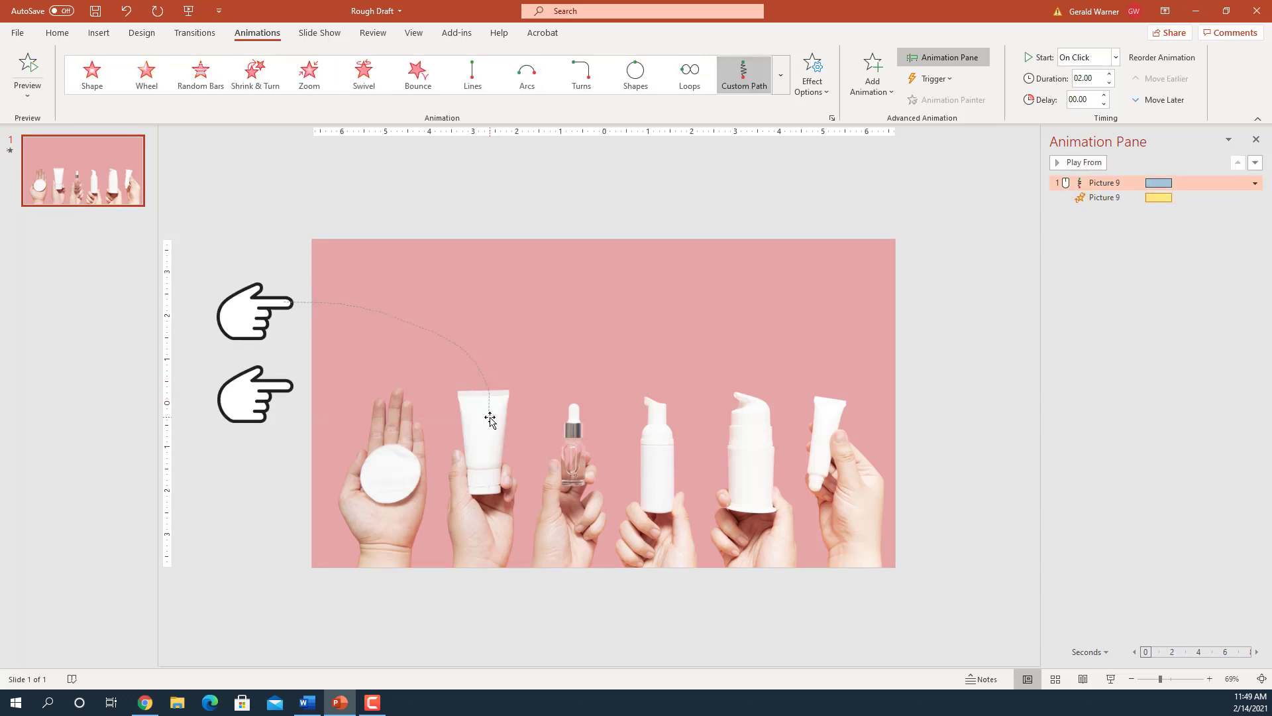
Move the upper hand and its path higher and nudge them right so the path ends atop the tube
drag(489, 416, 477, 409)
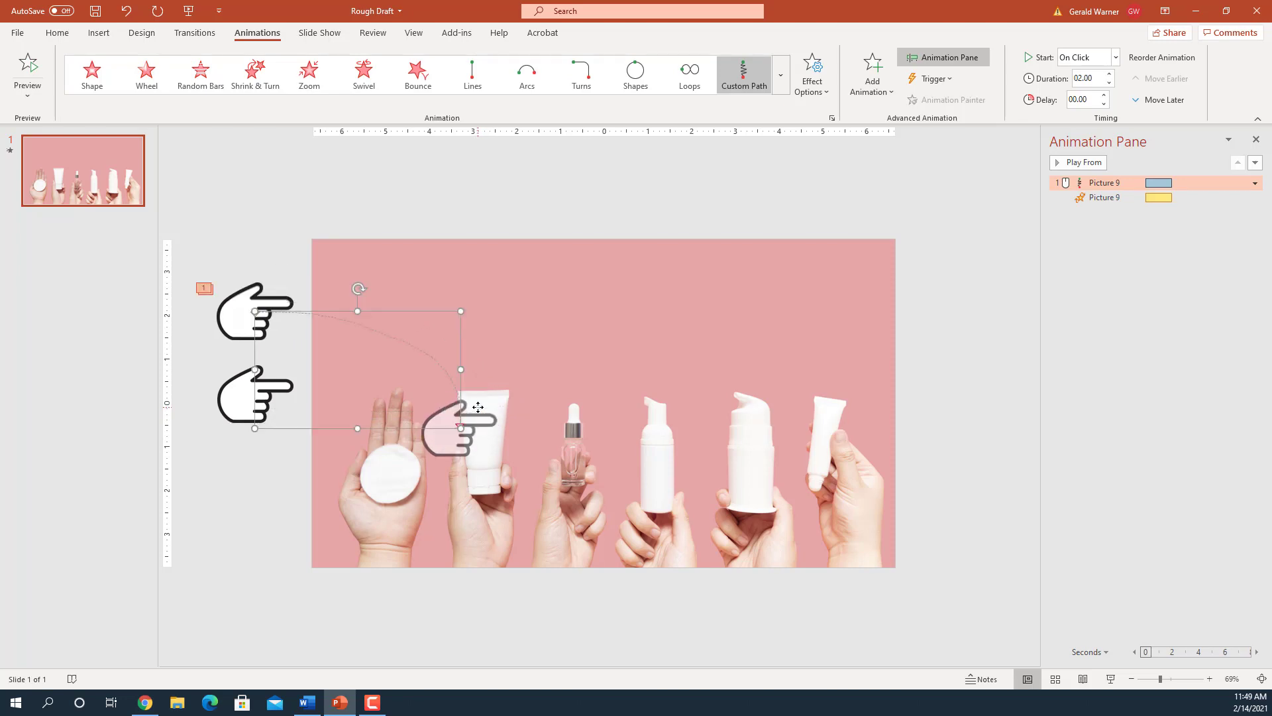
click(19, 63)
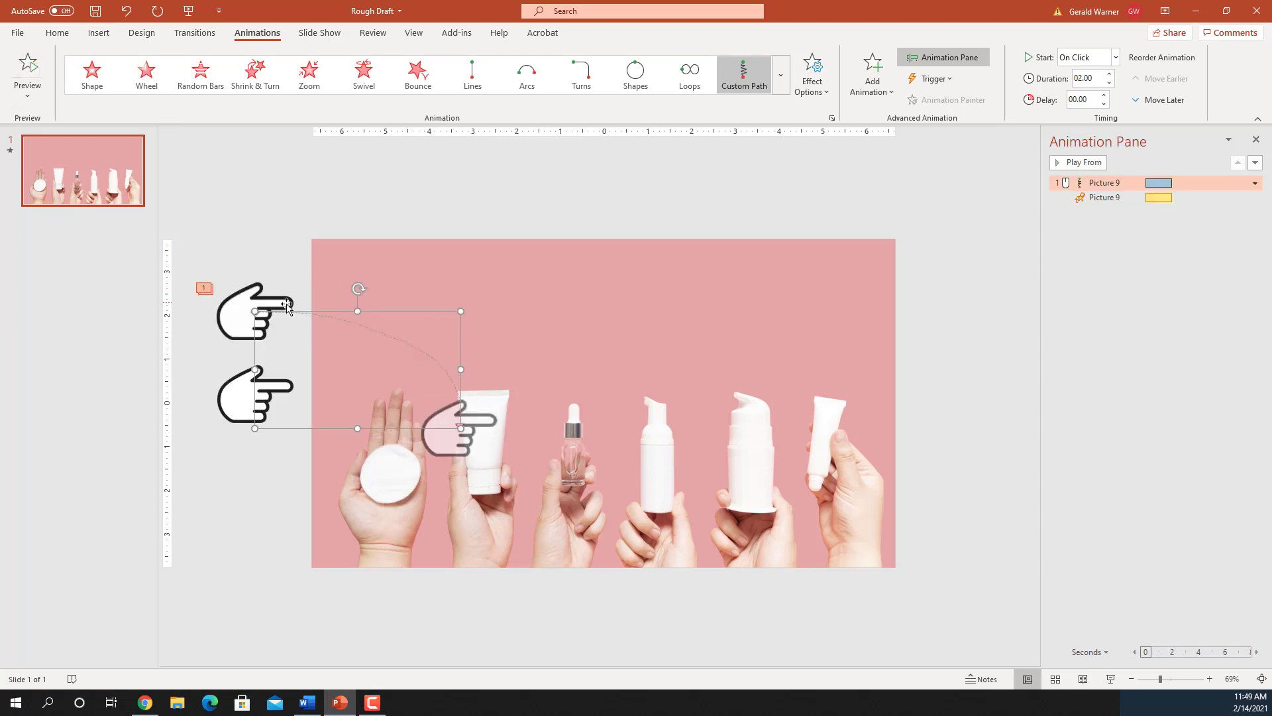
drag(286, 305, 283, 282)
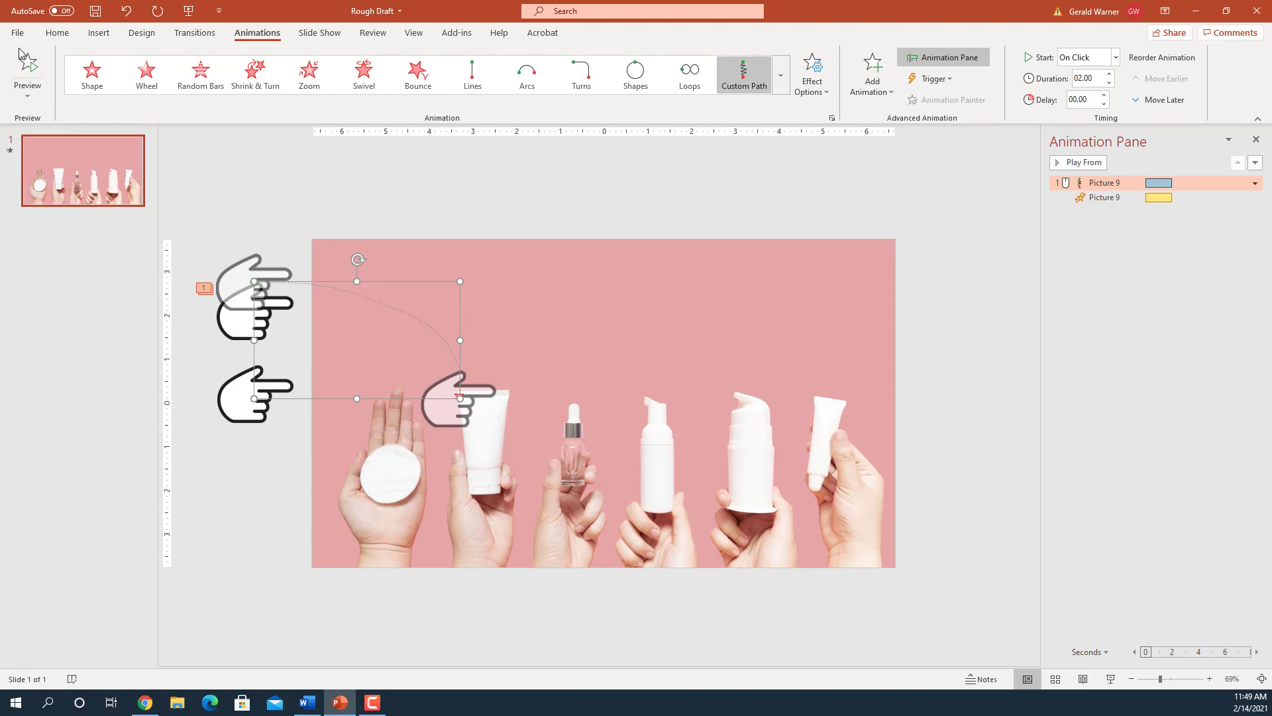
click(27, 63)
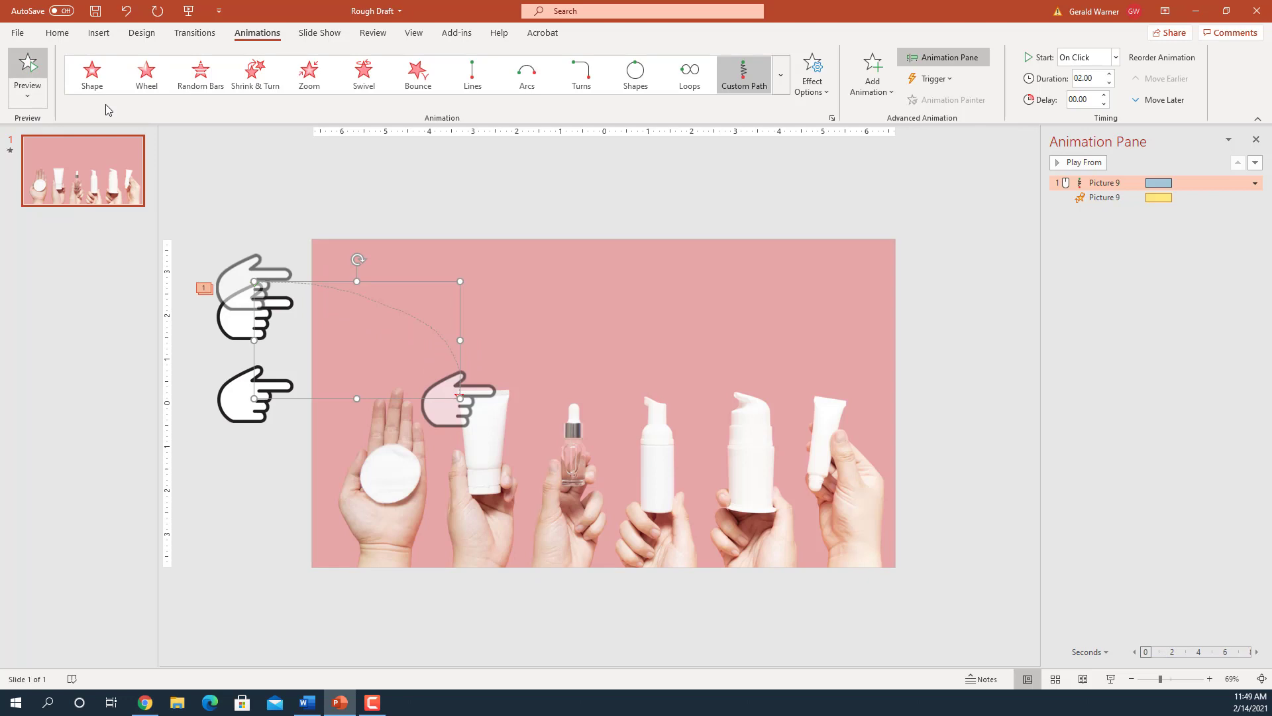
key(Right)
key(Right)
key(Right)
key(Right)
key(Right)
key(Right)
key(Right)
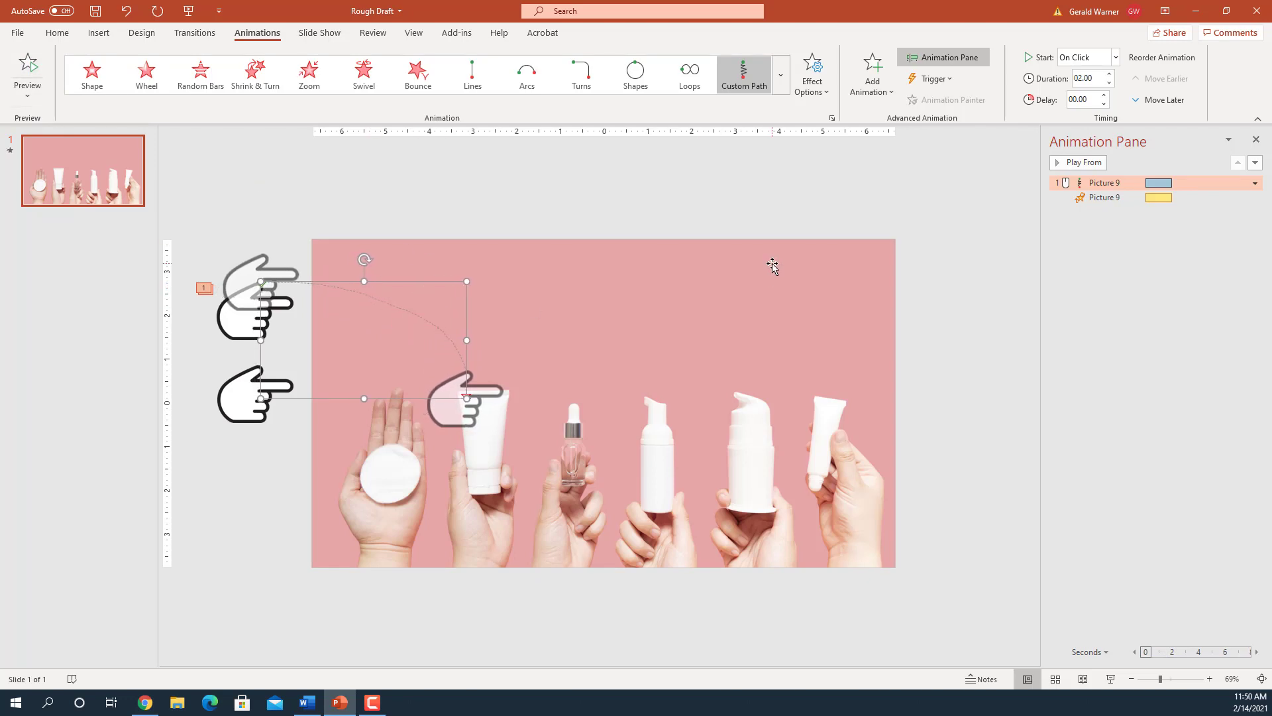
click(22, 62)
key(Right)
key(Right)
key(Right)
key(Right)
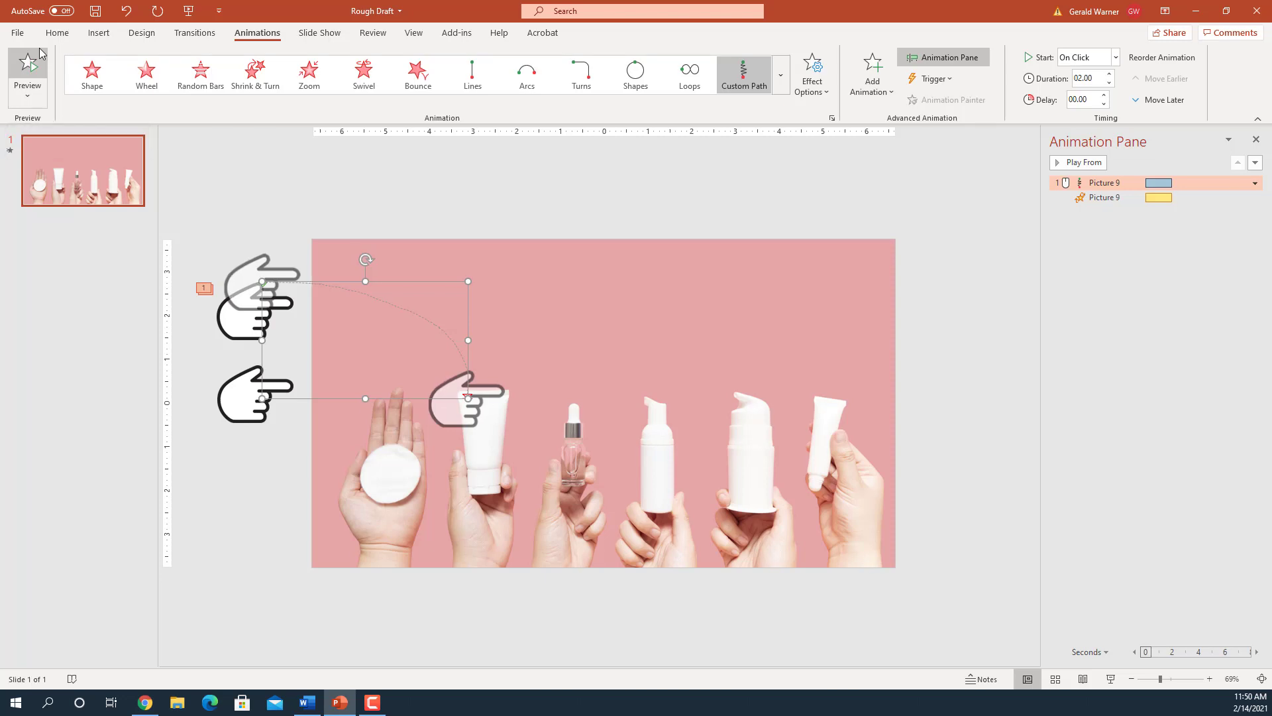
key(Right)
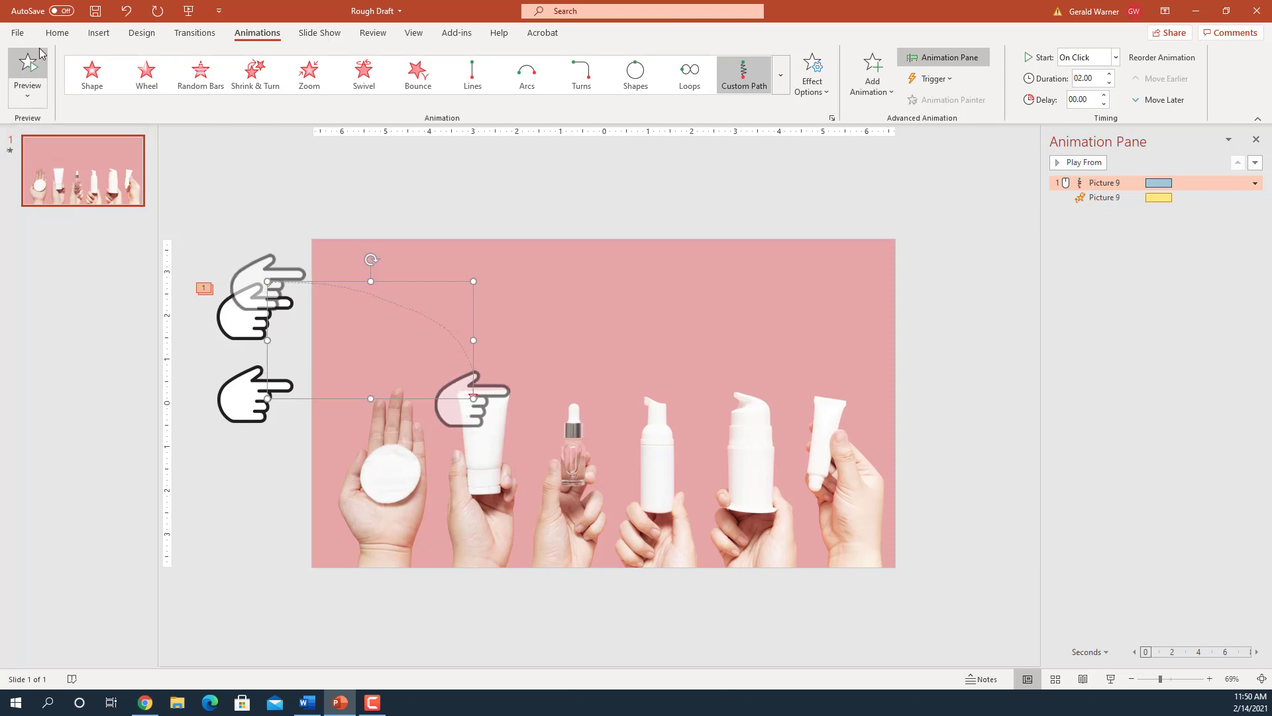
click(27, 62)
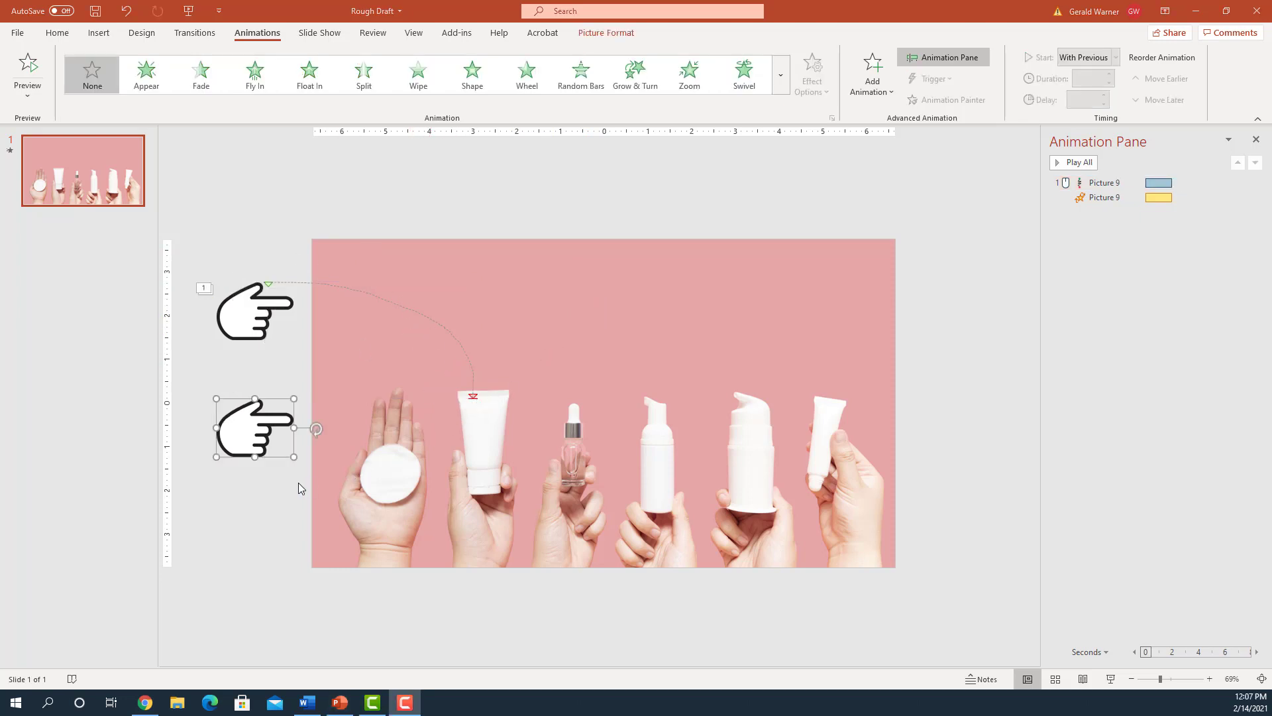
Rotate the lower hand to point down, set it on top of the white tube, and preview
click(316, 427)
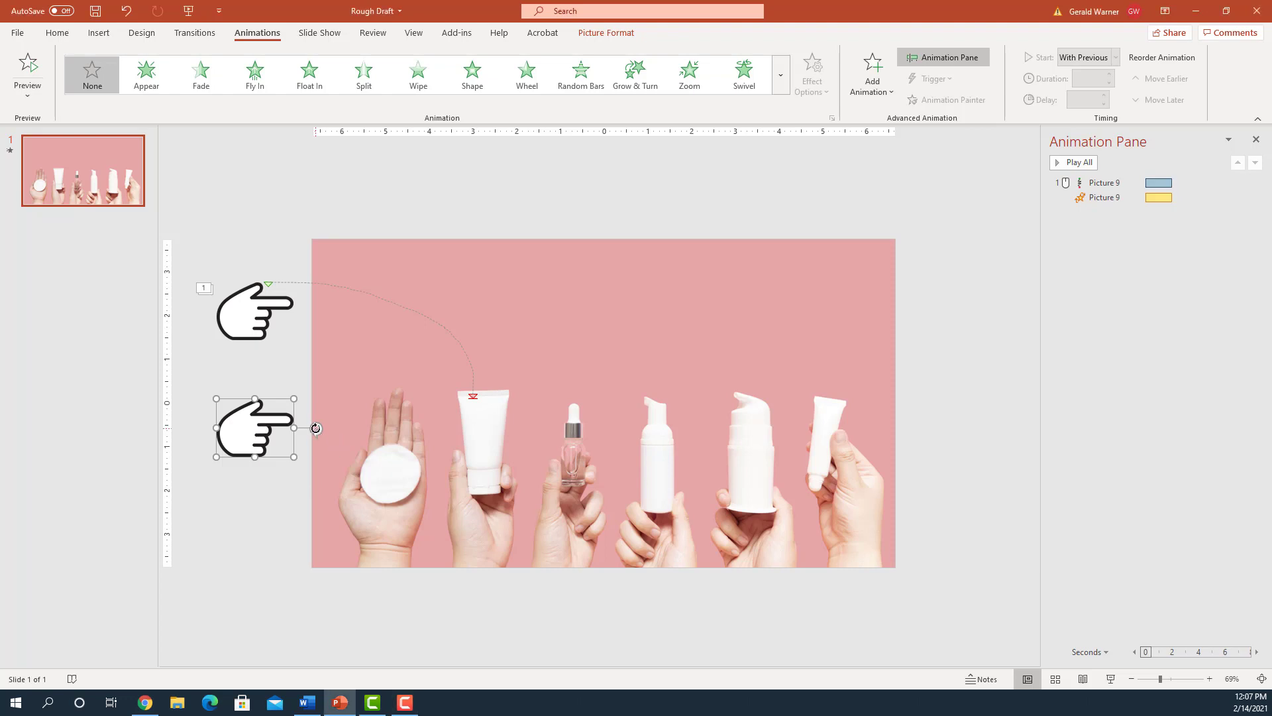
drag(316, 430, 255, 507)
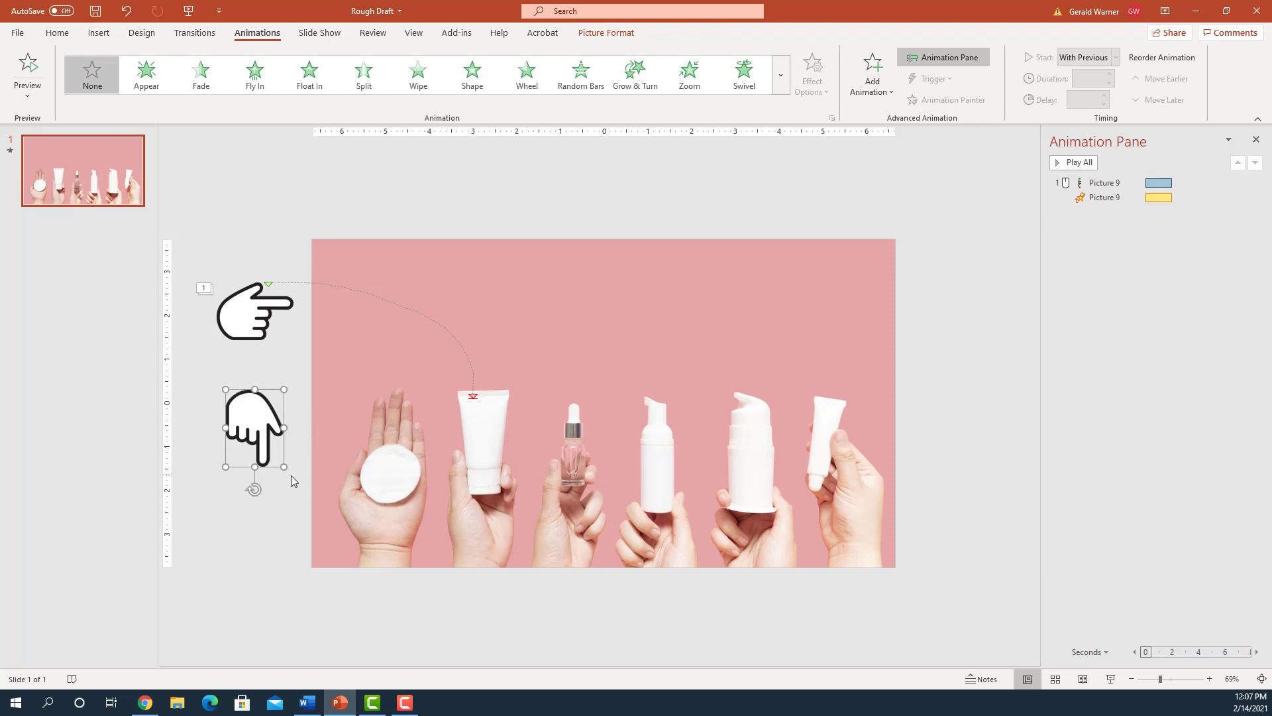
drag(263, 404, 470, 377)
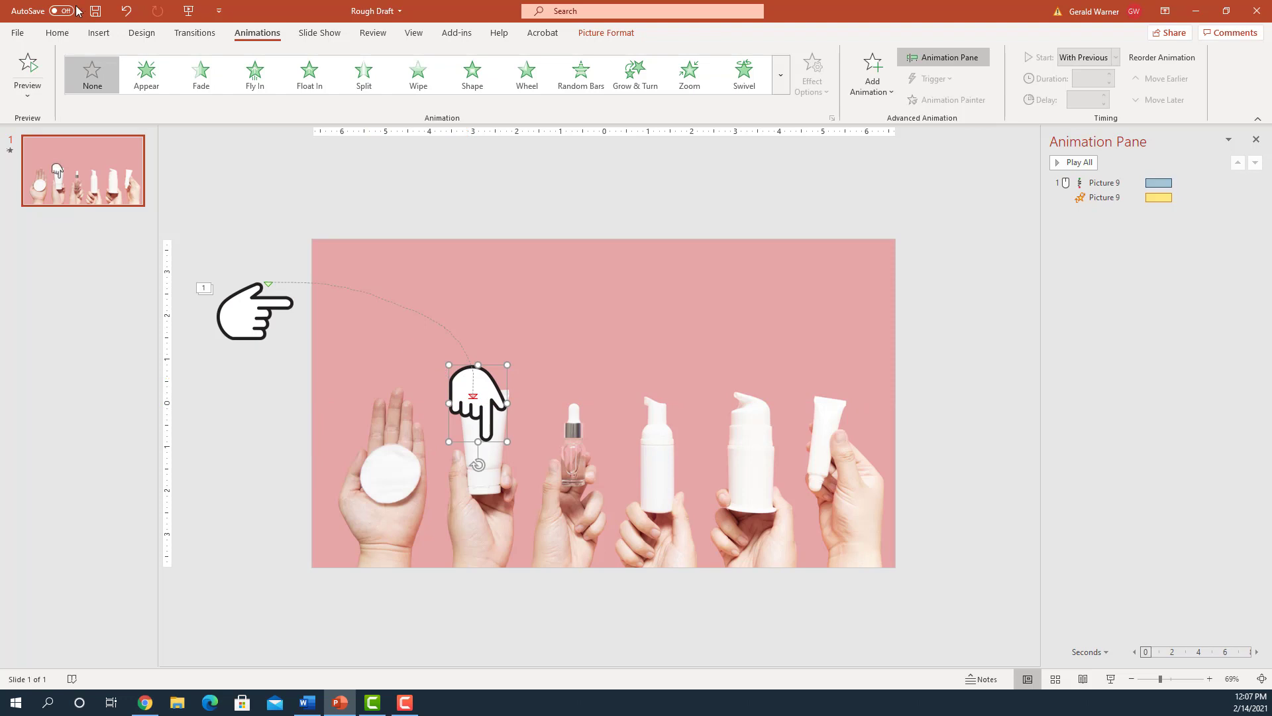
click(20, 69)
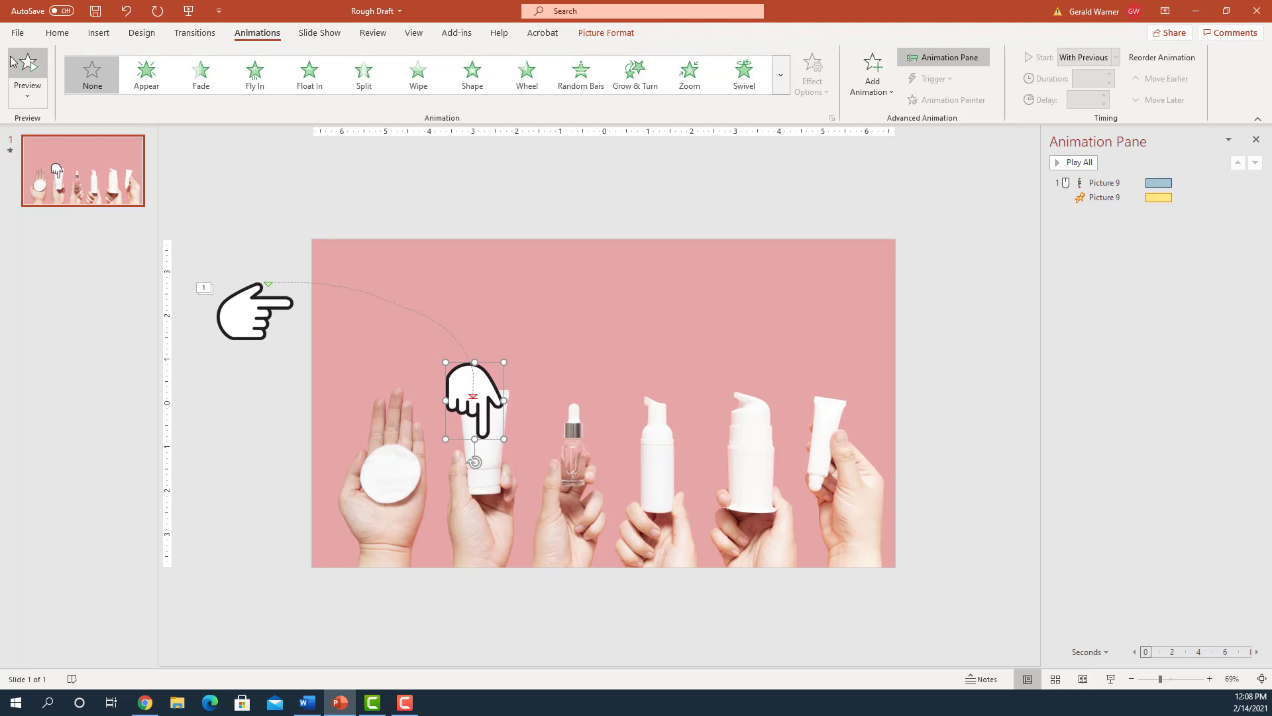
click(20, 54)
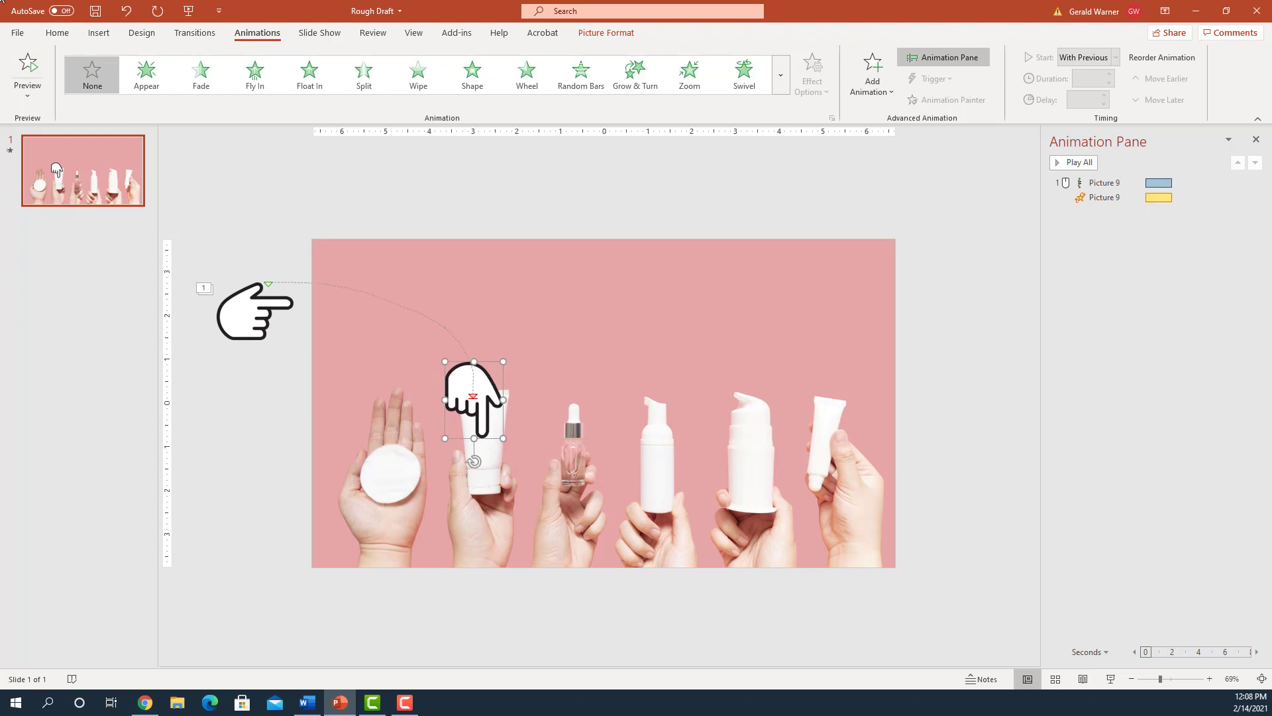
click(29, 64)
click(1111, 679)
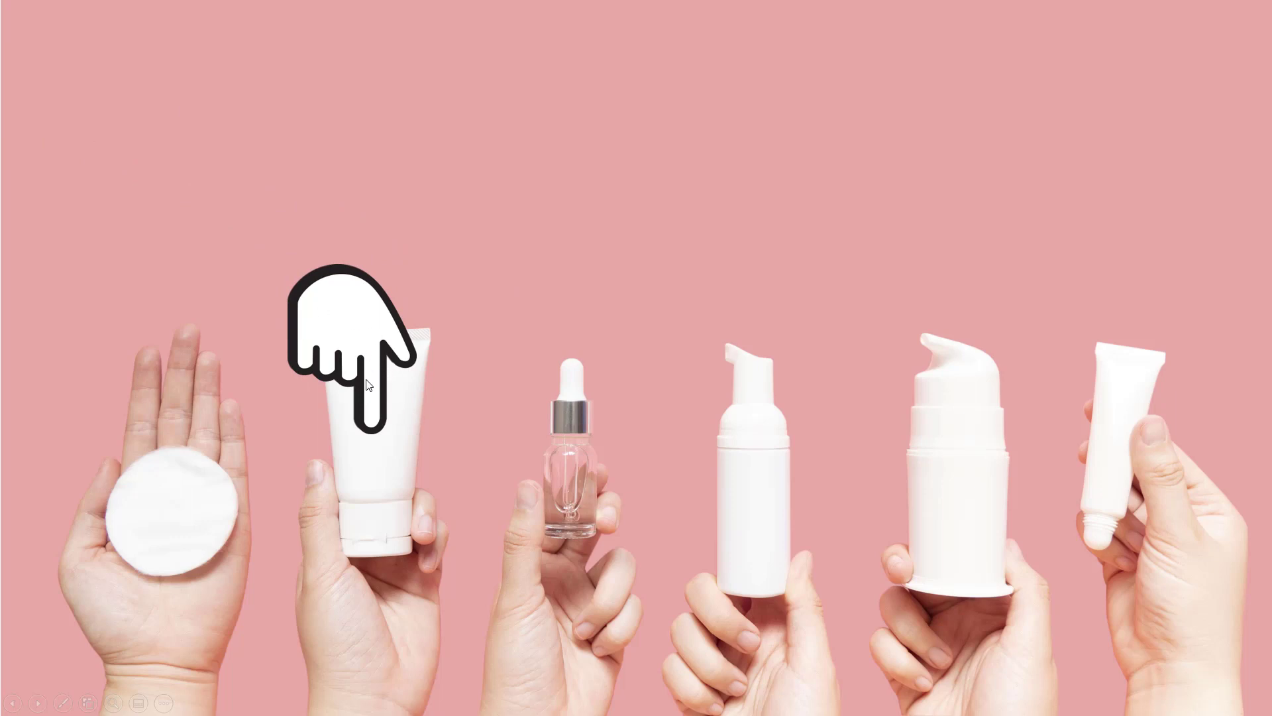
key(Escape)
drag(482, 393, 481, 394)
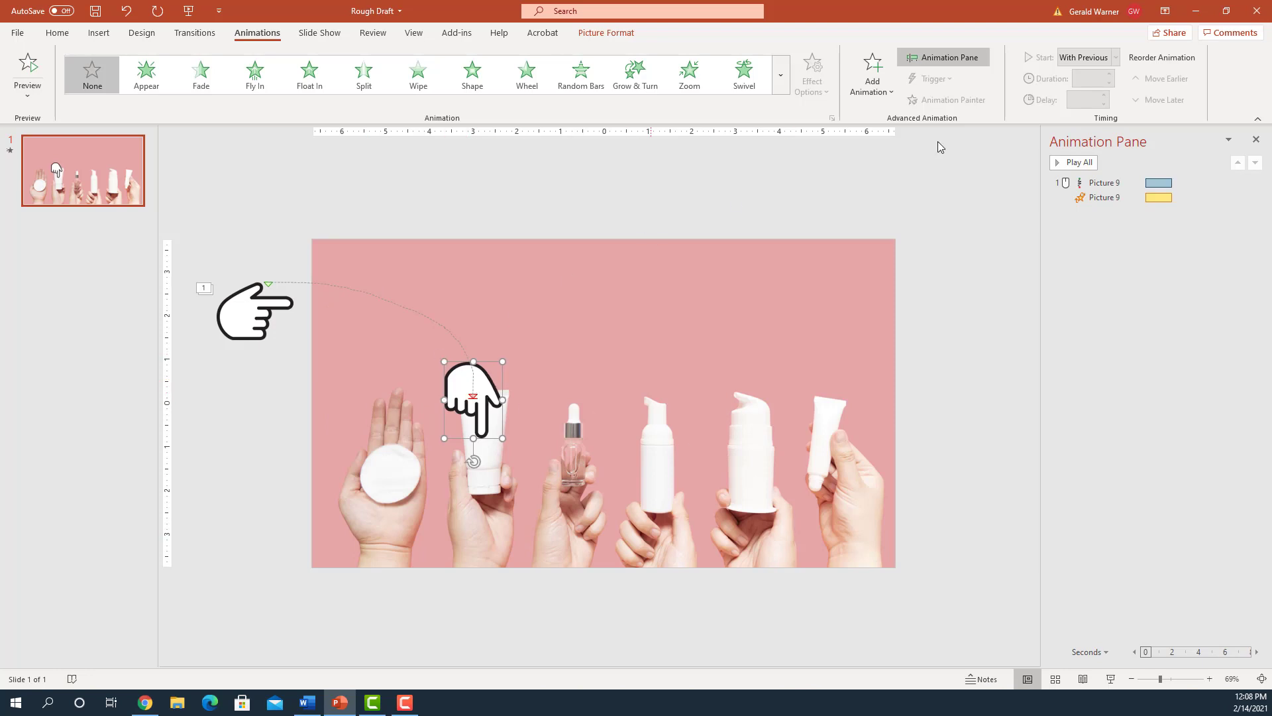
Add a Disappear exit effect to the upper pointing hand
click(262, 323)
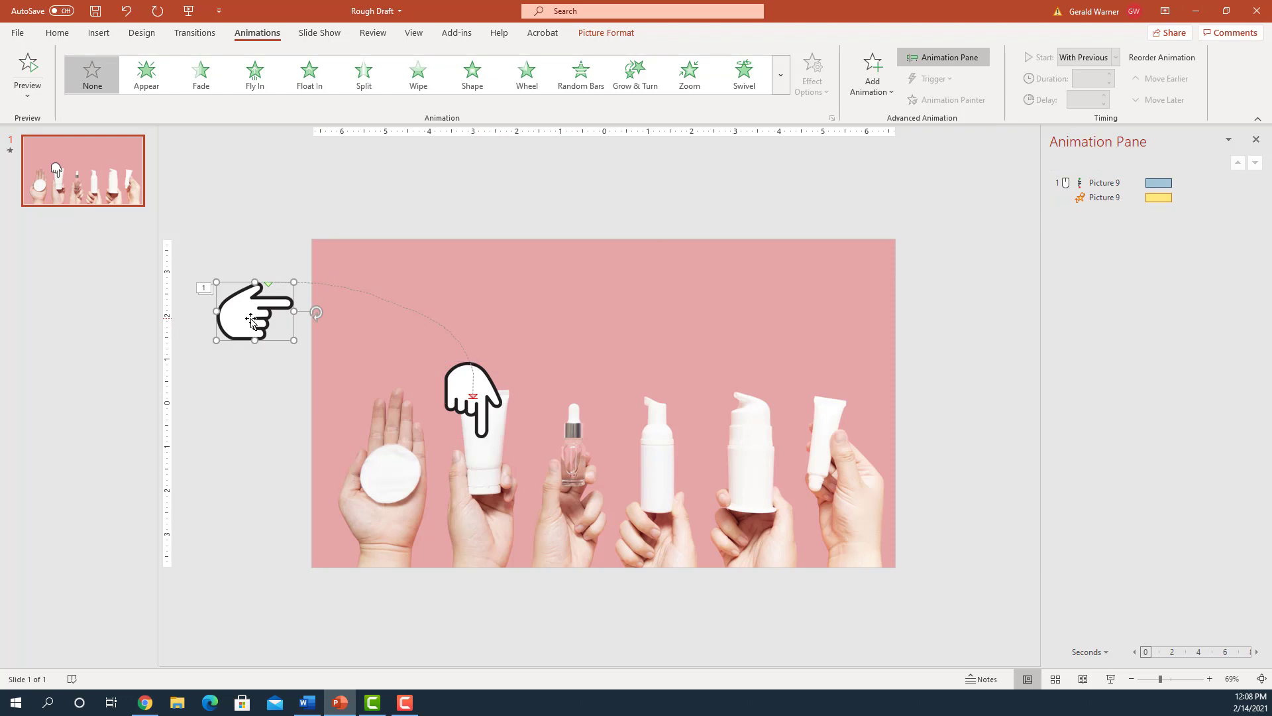
click(874, 73)
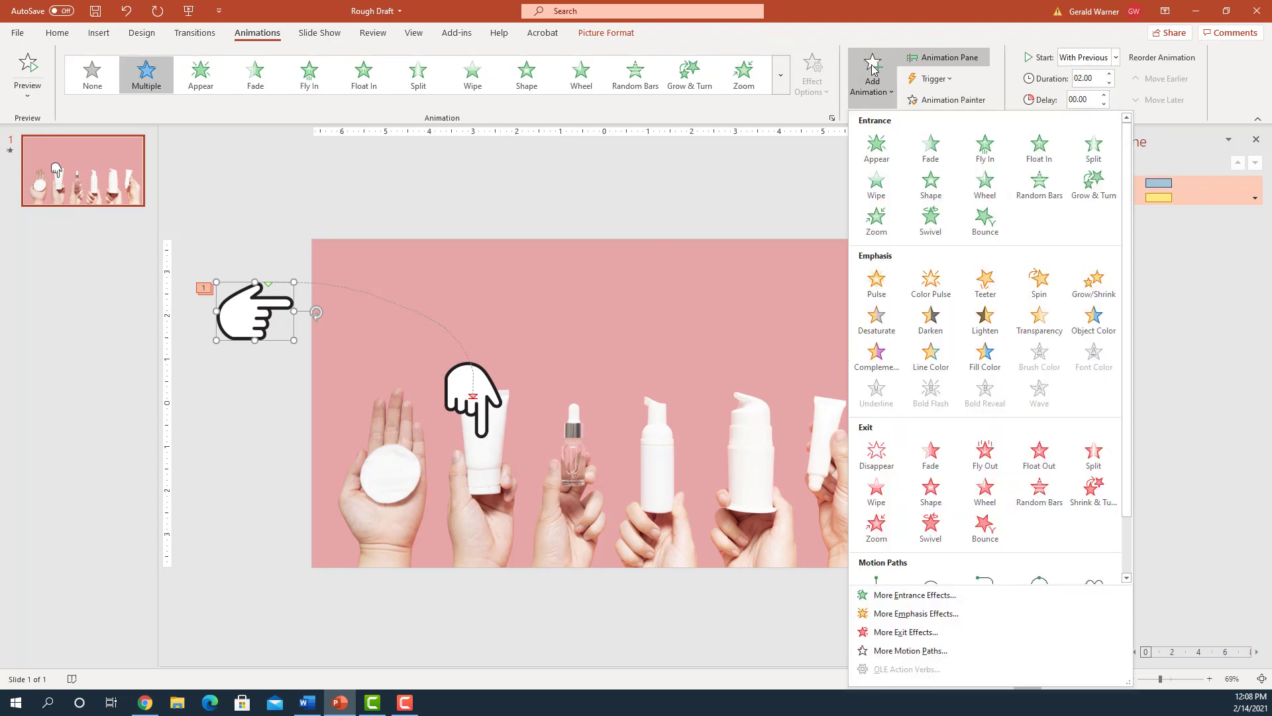
click(878, 452)
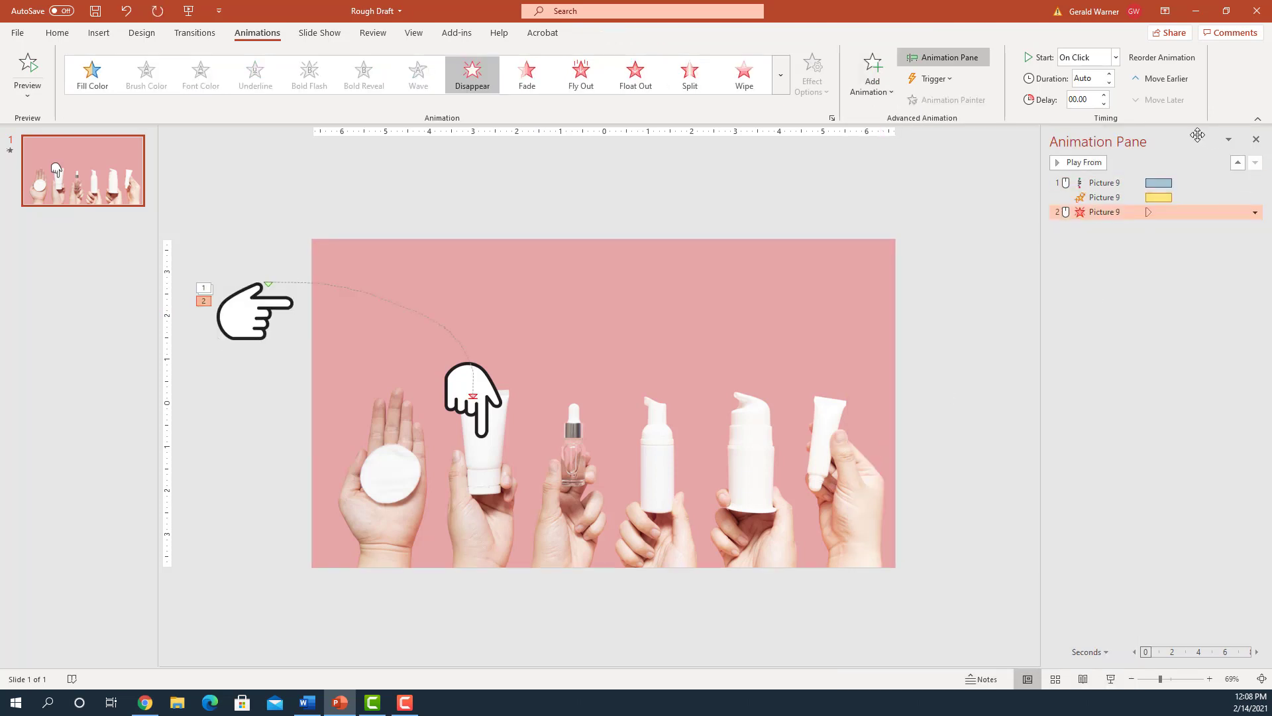
Run the slide show to check the hand sequence, then return to editing
click(1117, 679)
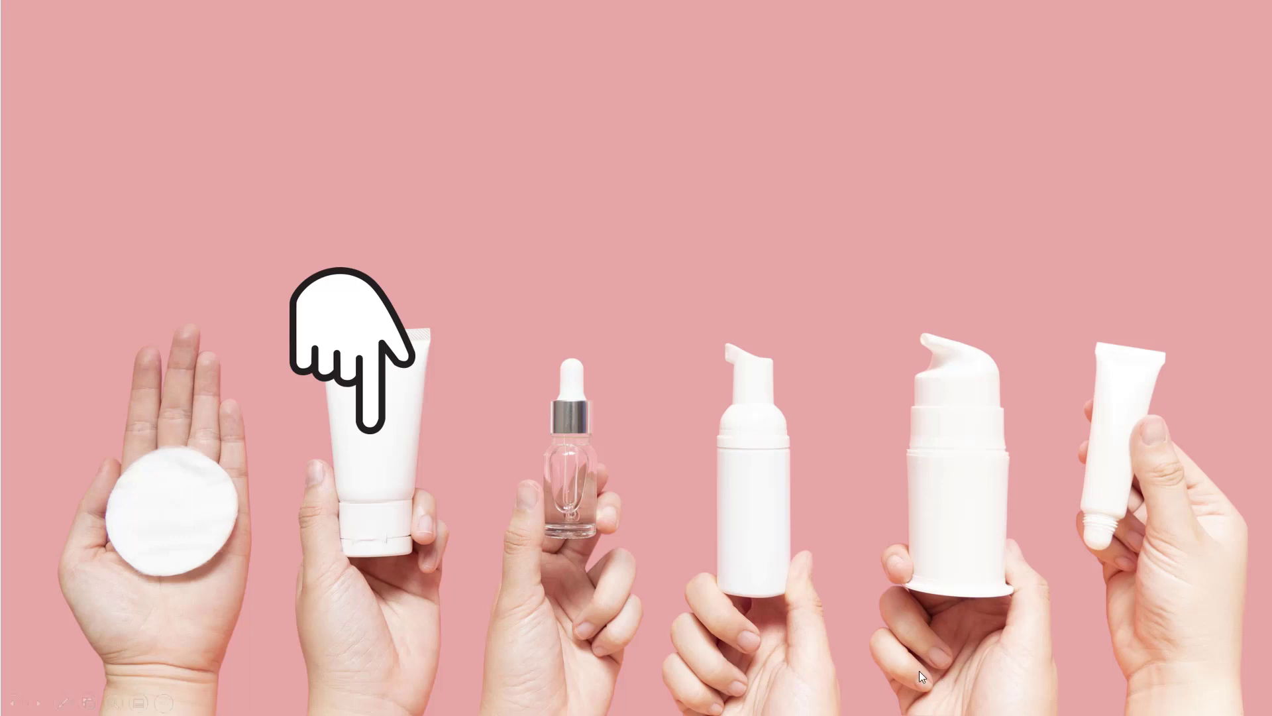
click(658, 515)
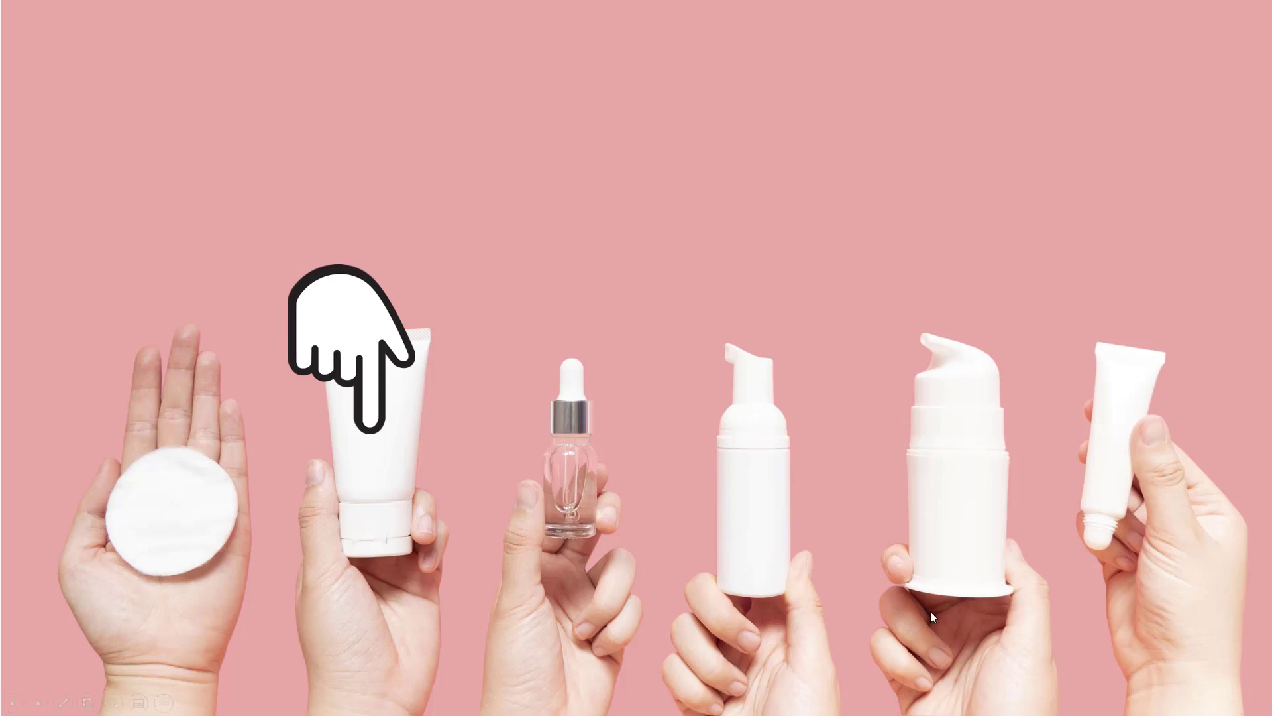
key(Escape)
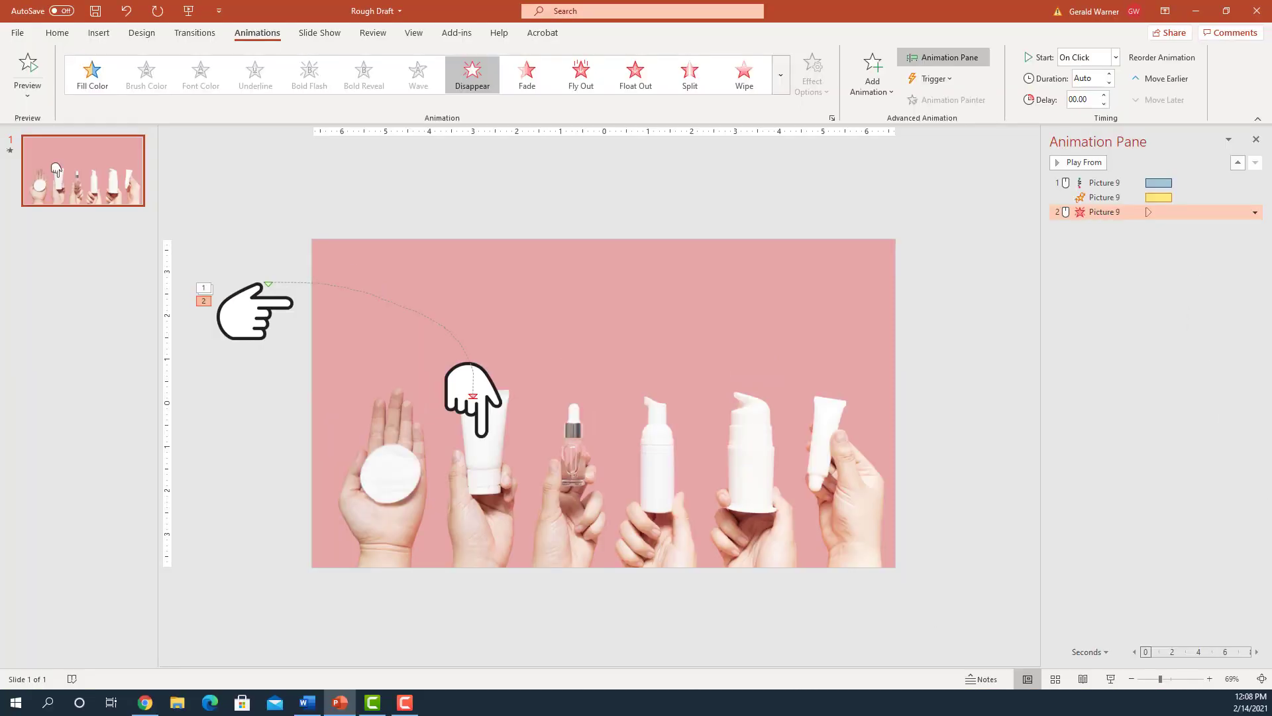
Set the Disappear exit to start After Previous and check it in Slide Show
click(1254, 212)
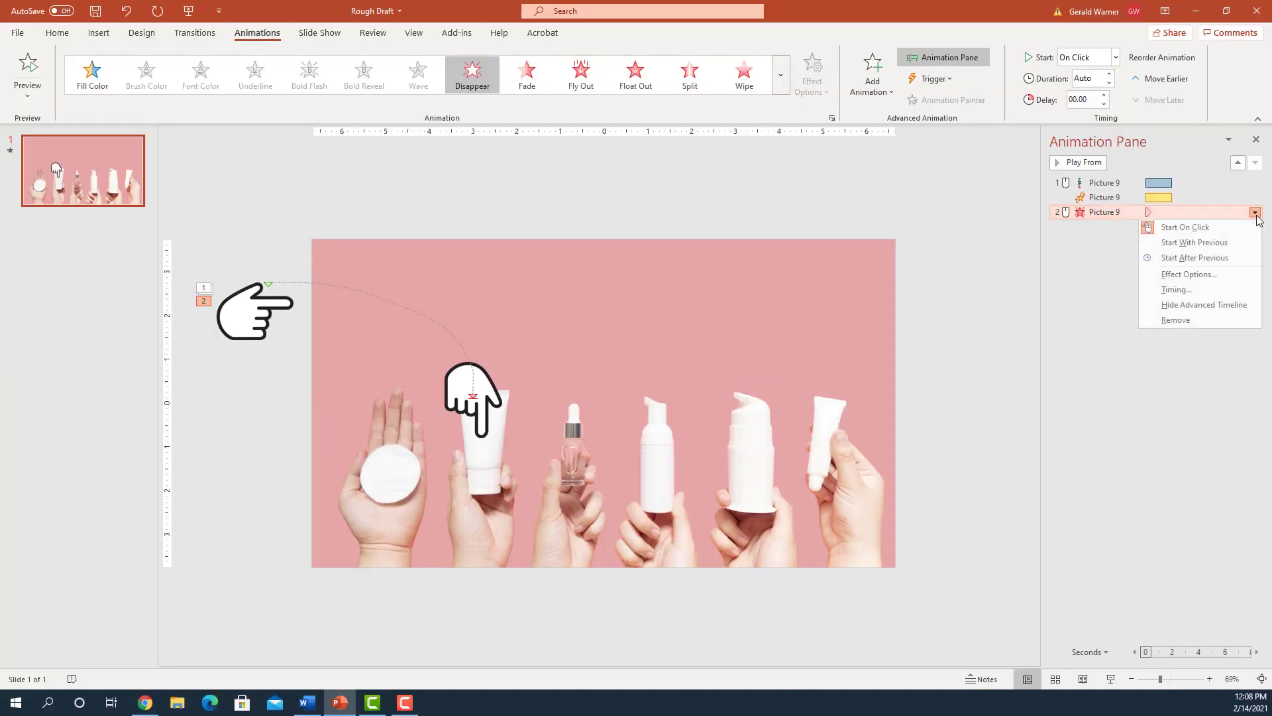
click(1201, 258)
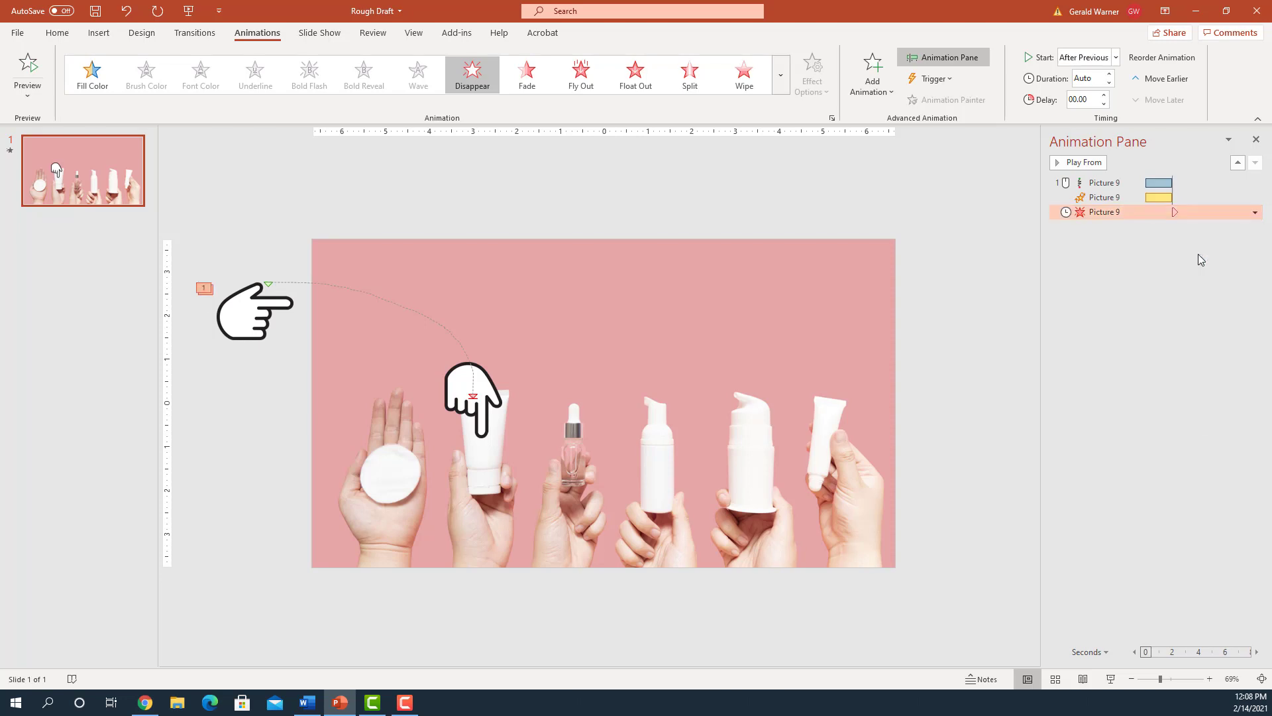
click(1111, 679)
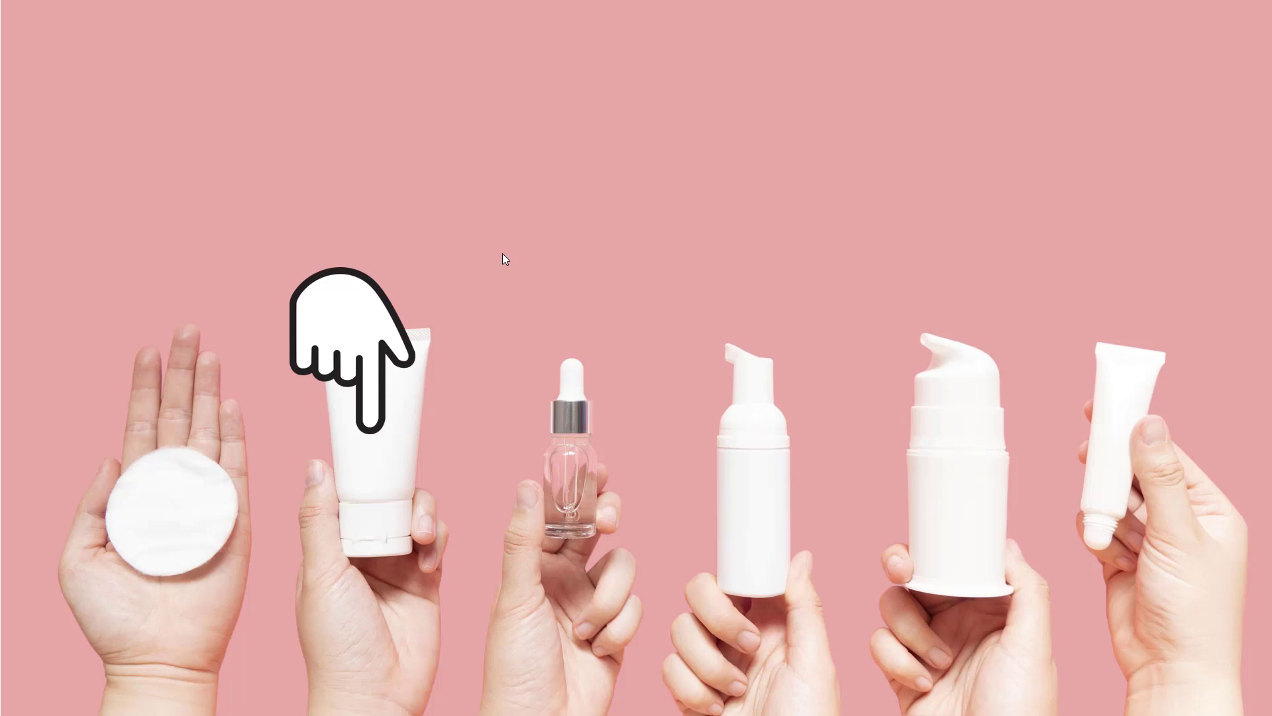
key(Escape)
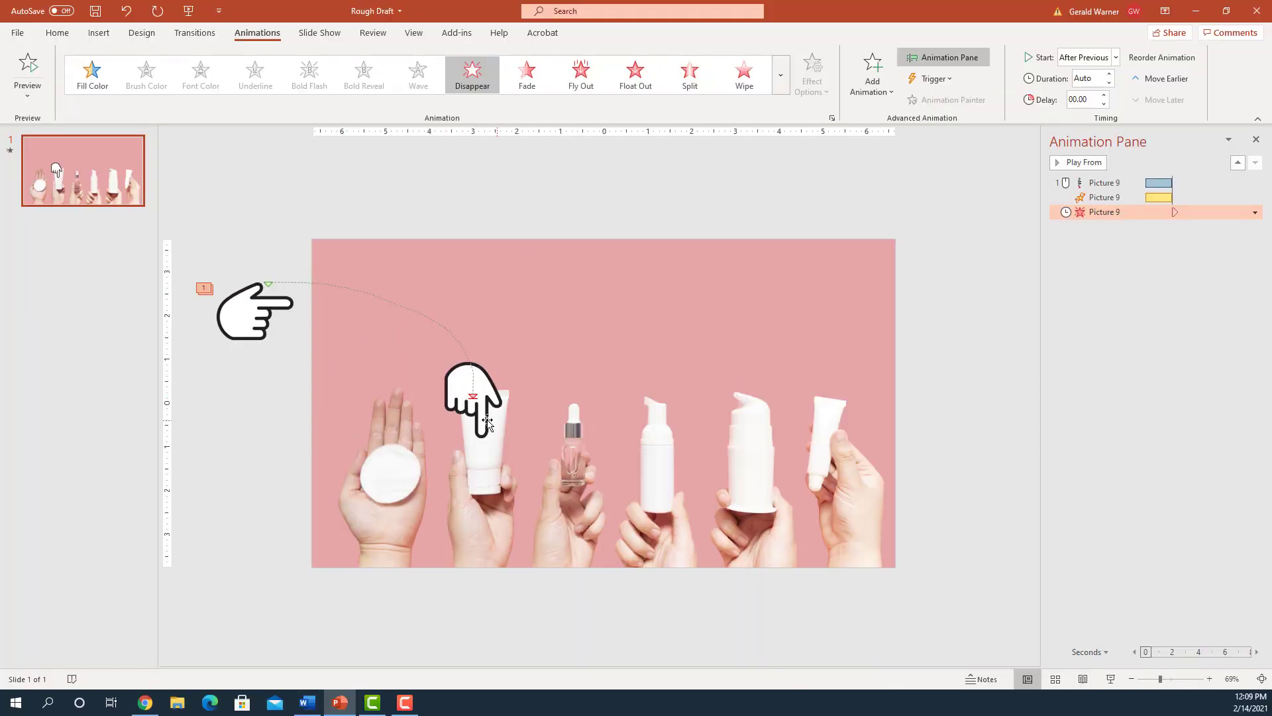
Give the down-pointing hand on the white tube an Appear entrance and preview the sequence twice
click(467, 385)
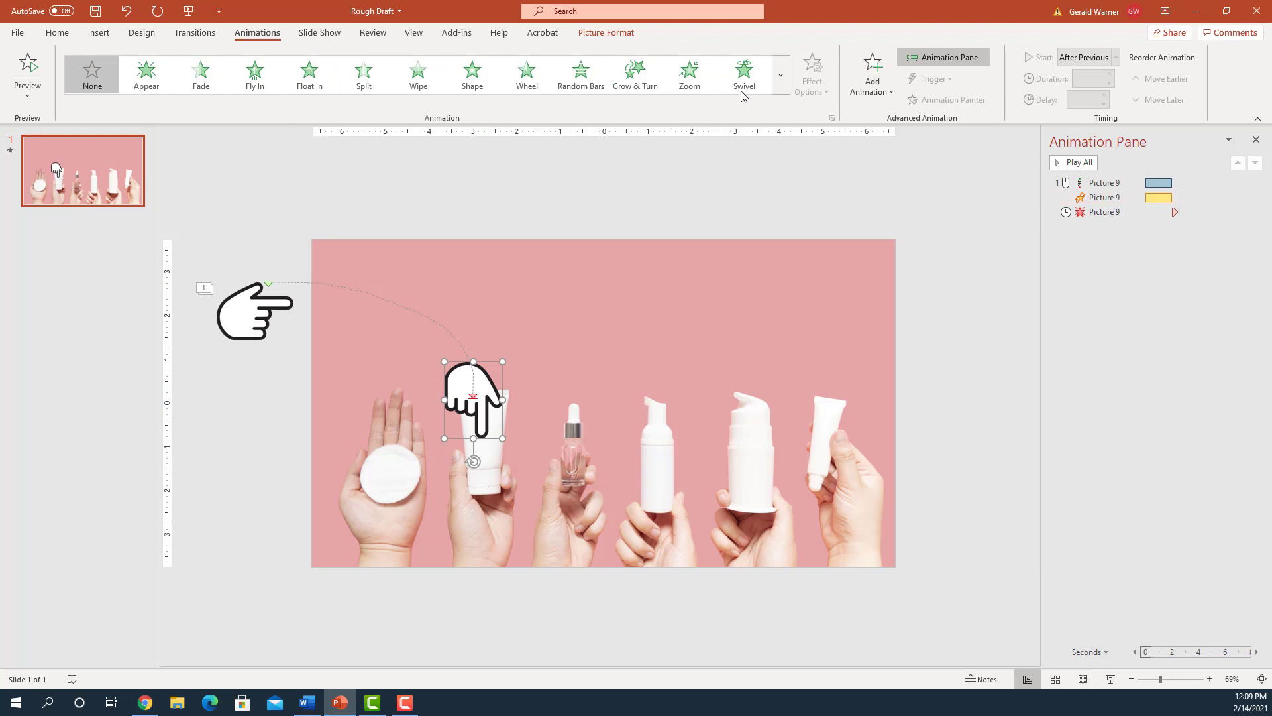
click(146, 75)
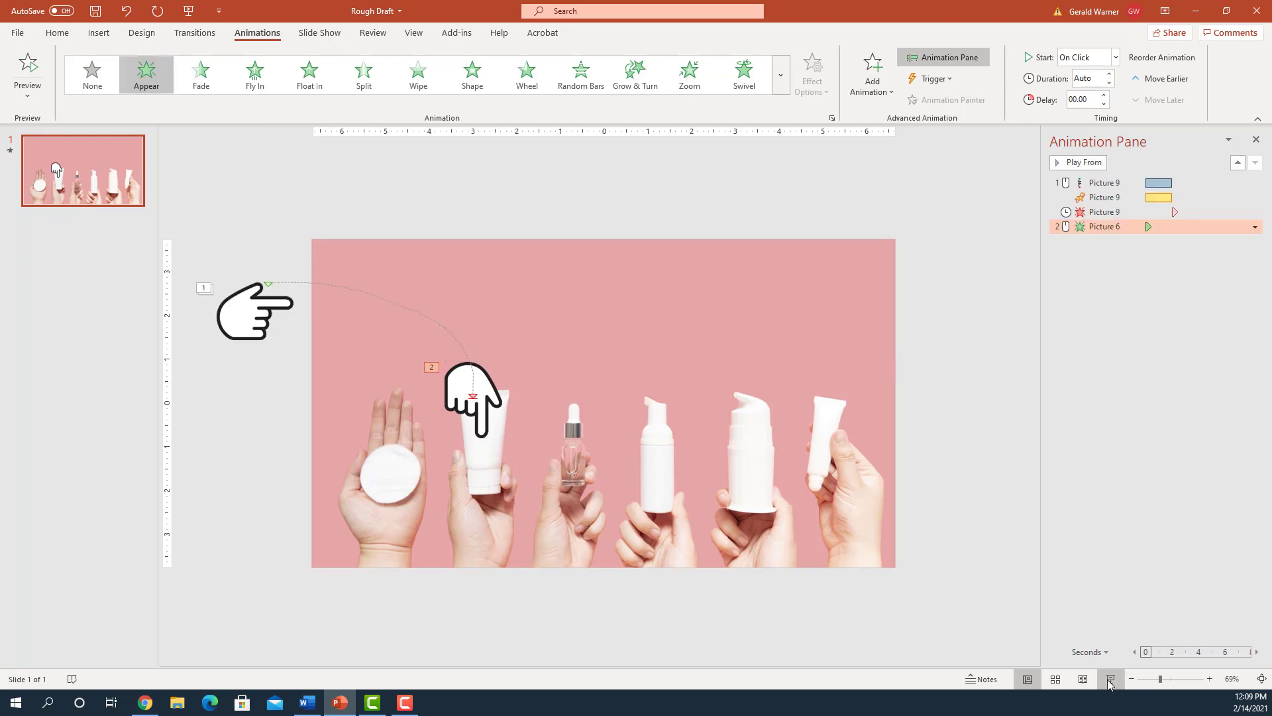
click(28, 66)
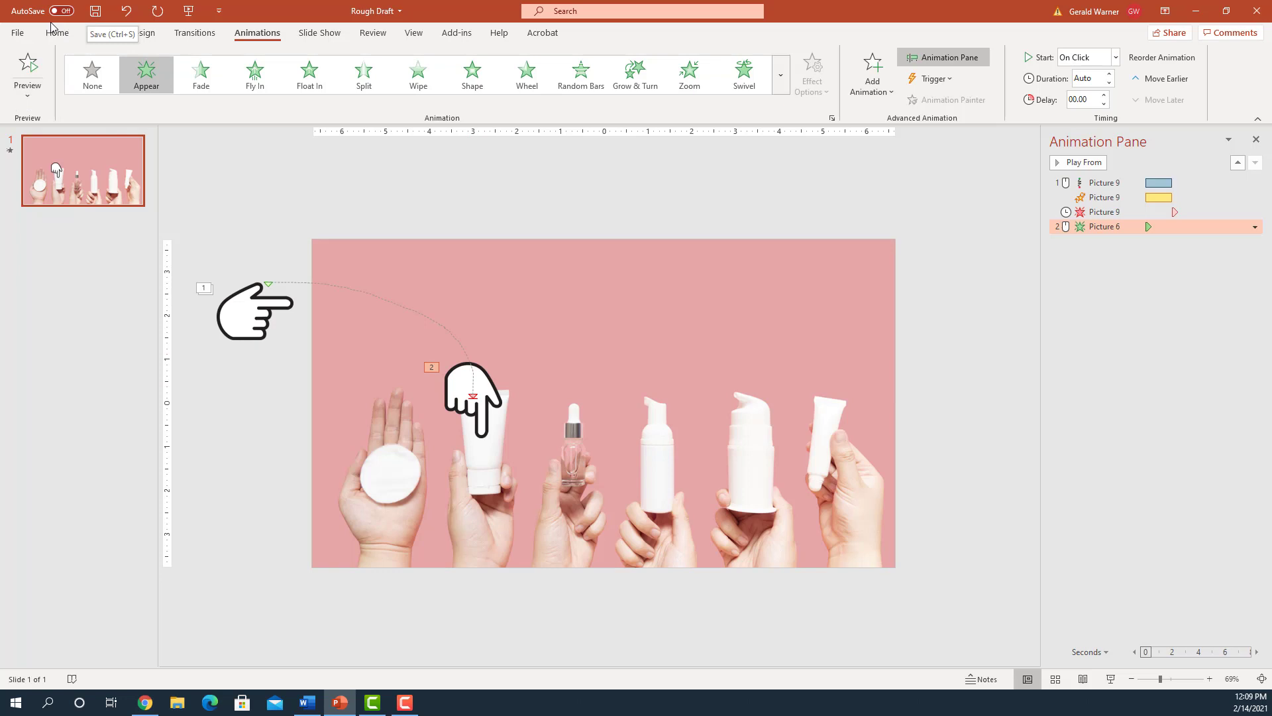
click(23, 64)
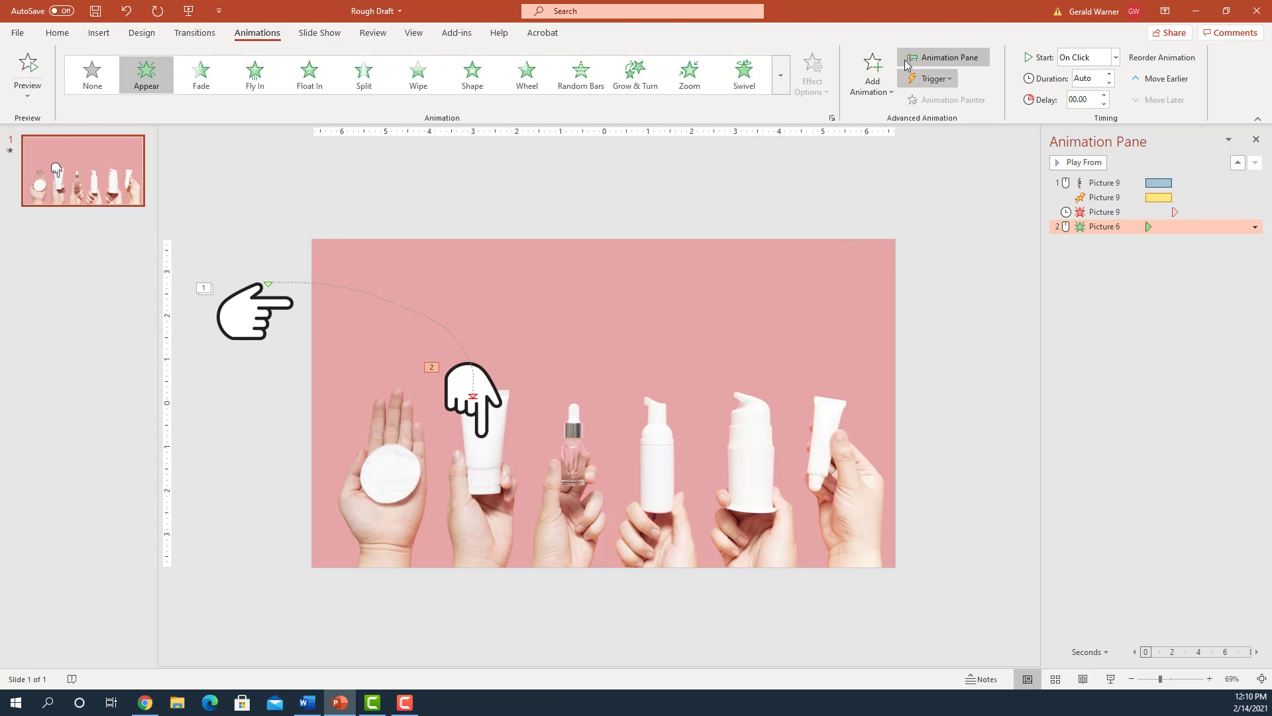
Add an Arcs motion path to the downward hand with the Up direction
click(461, 396)
click(864, 72)
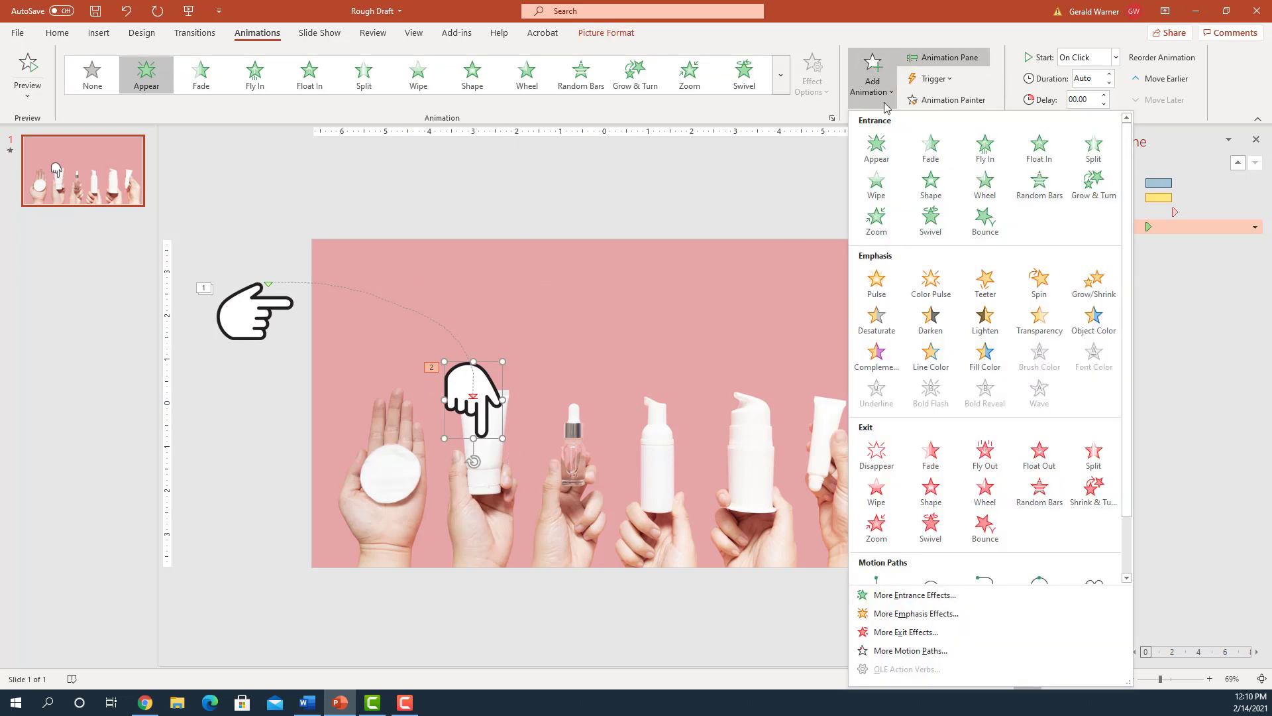
scroll(983, 524, down, 2)
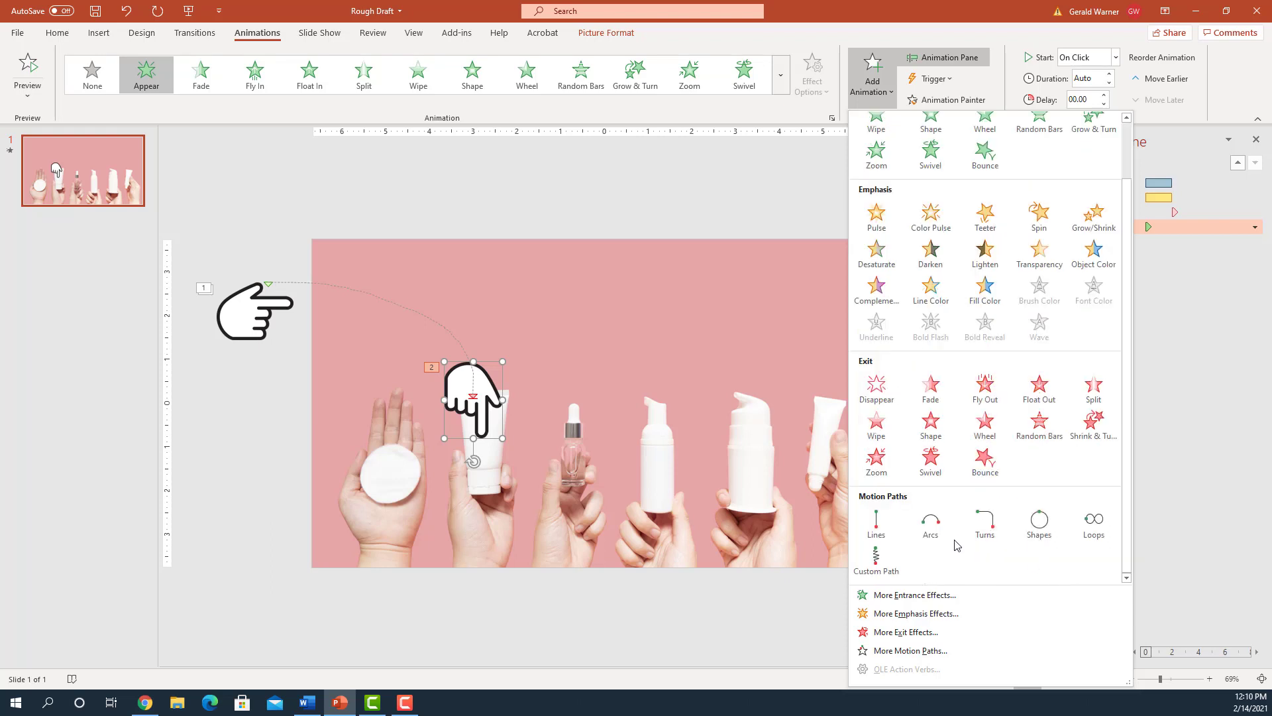
click(928, 527)
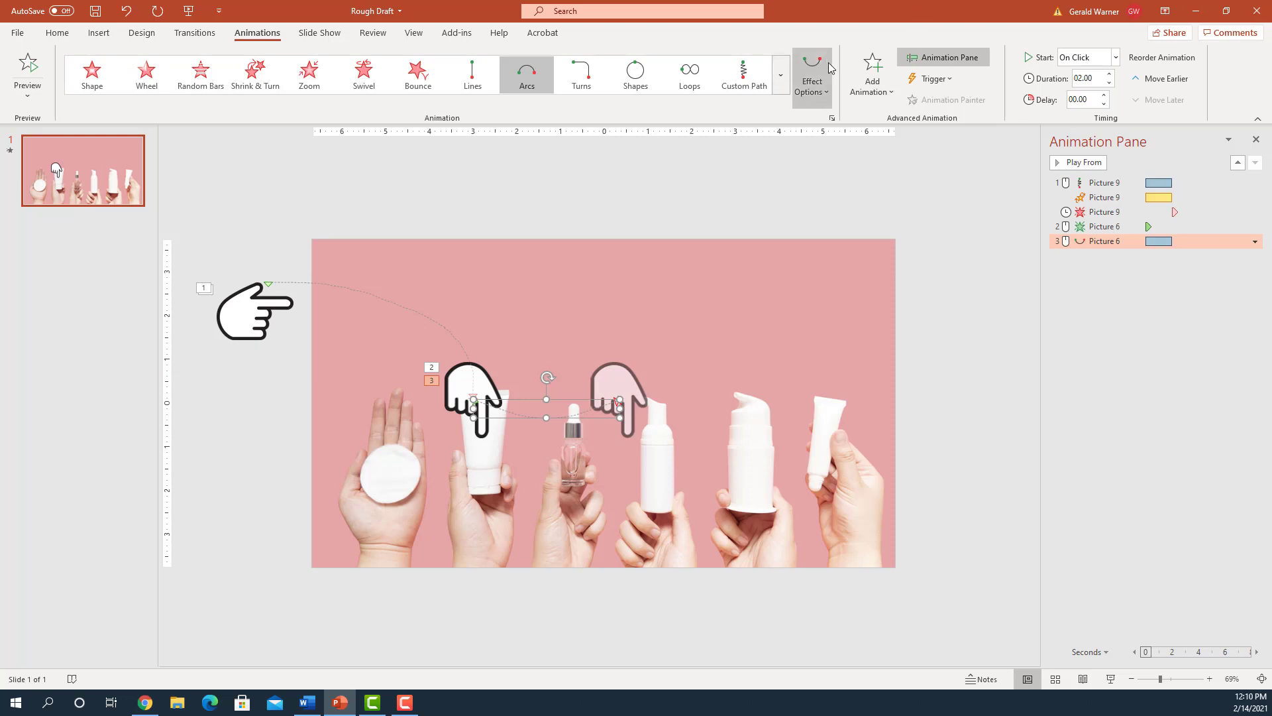
click(827, 94)
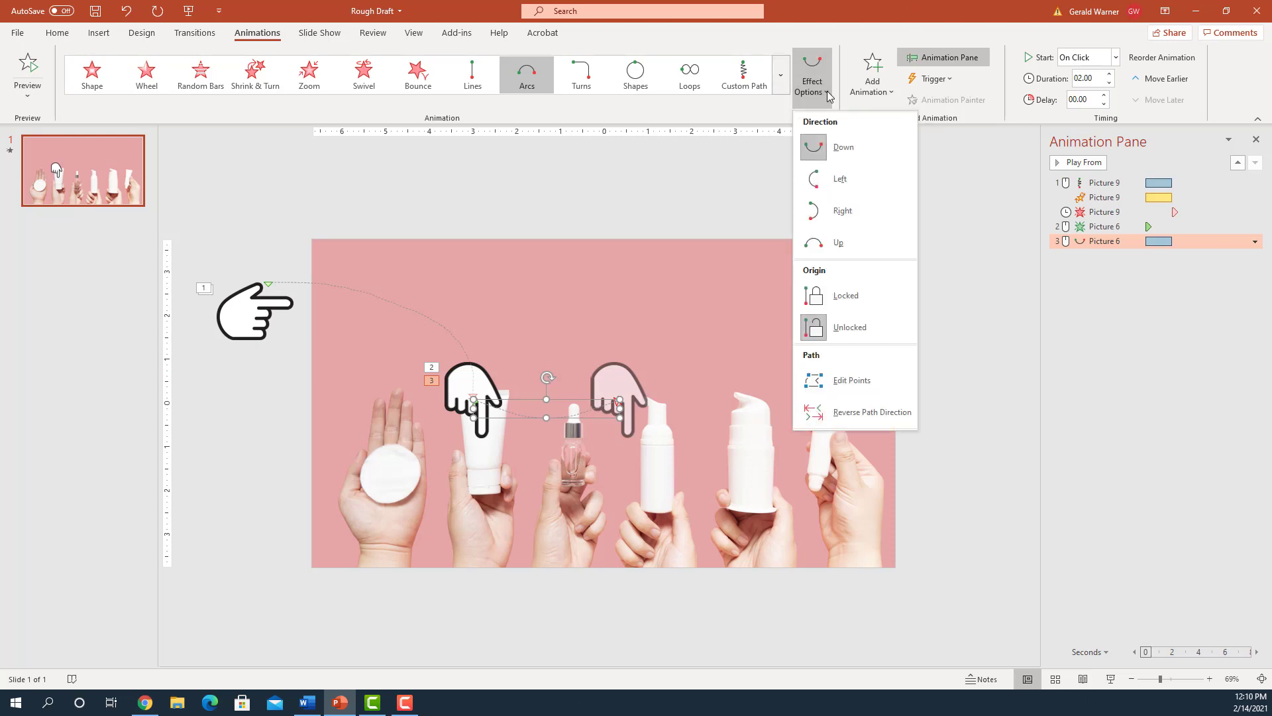
click(823, 246)
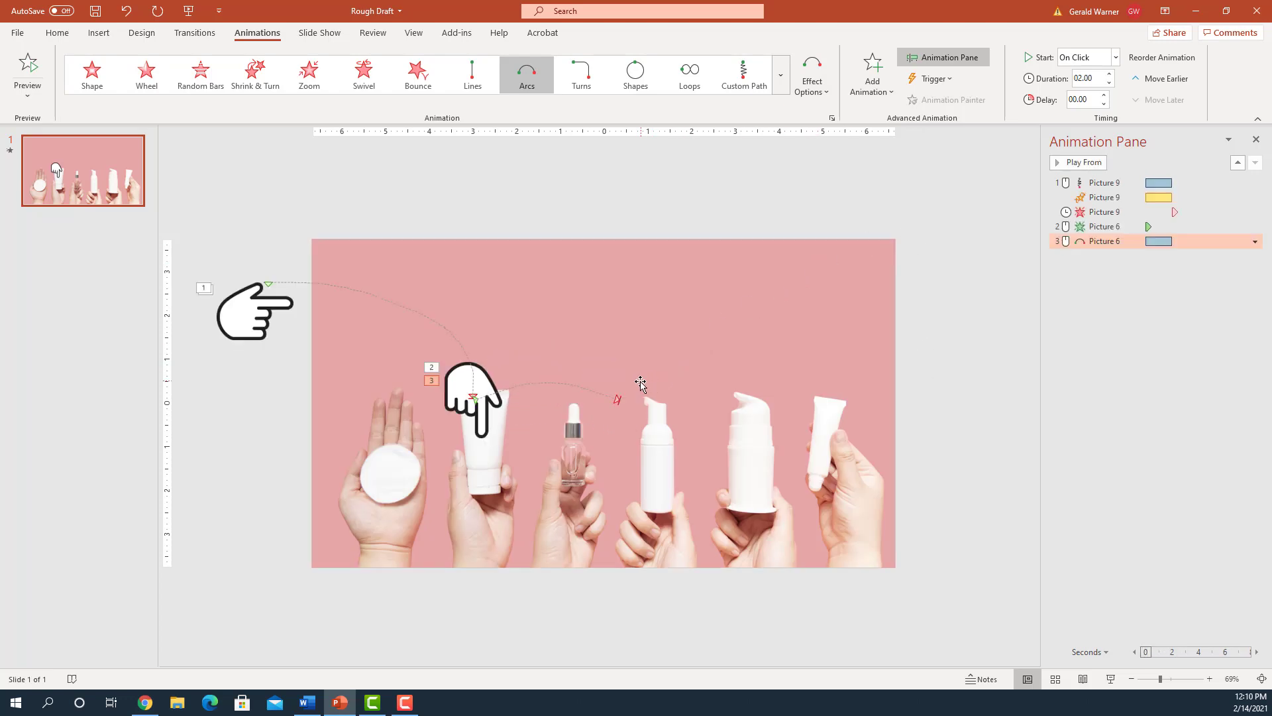
Stretch the arc's end to the pump bottle, raise its peak higher, and preview
click(506, 394)
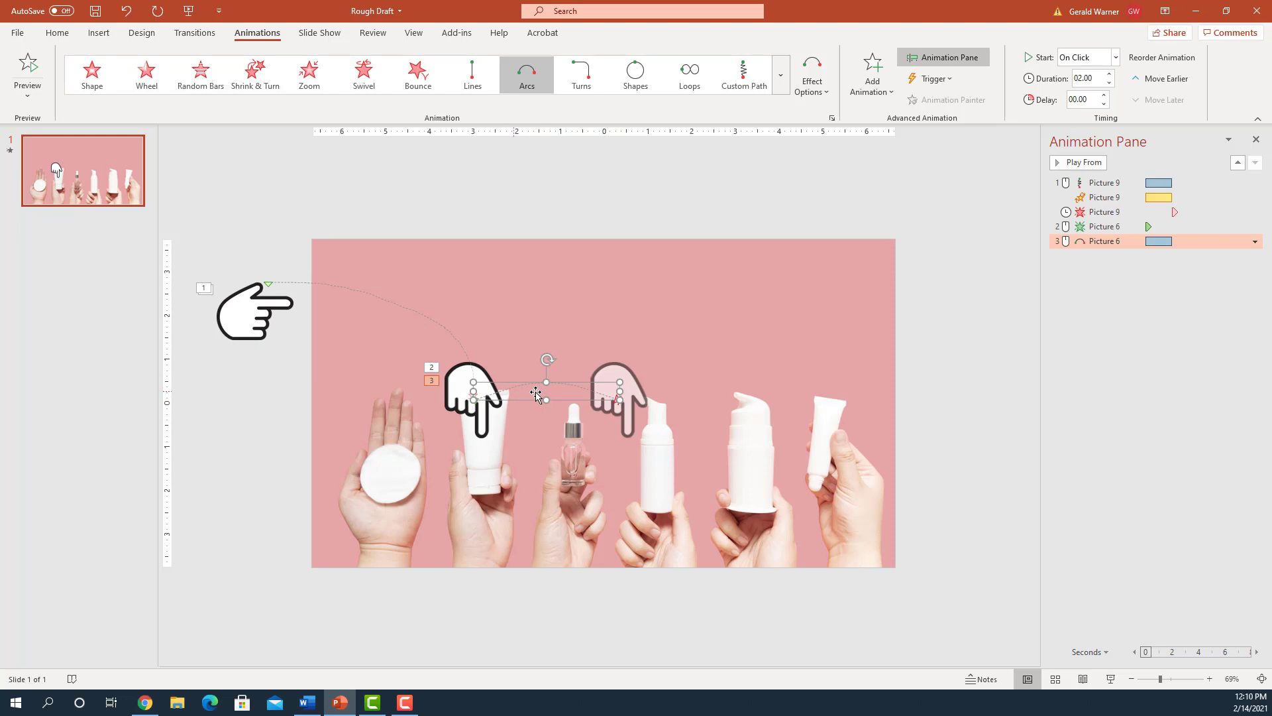
drag(621, 393, 747, 397)
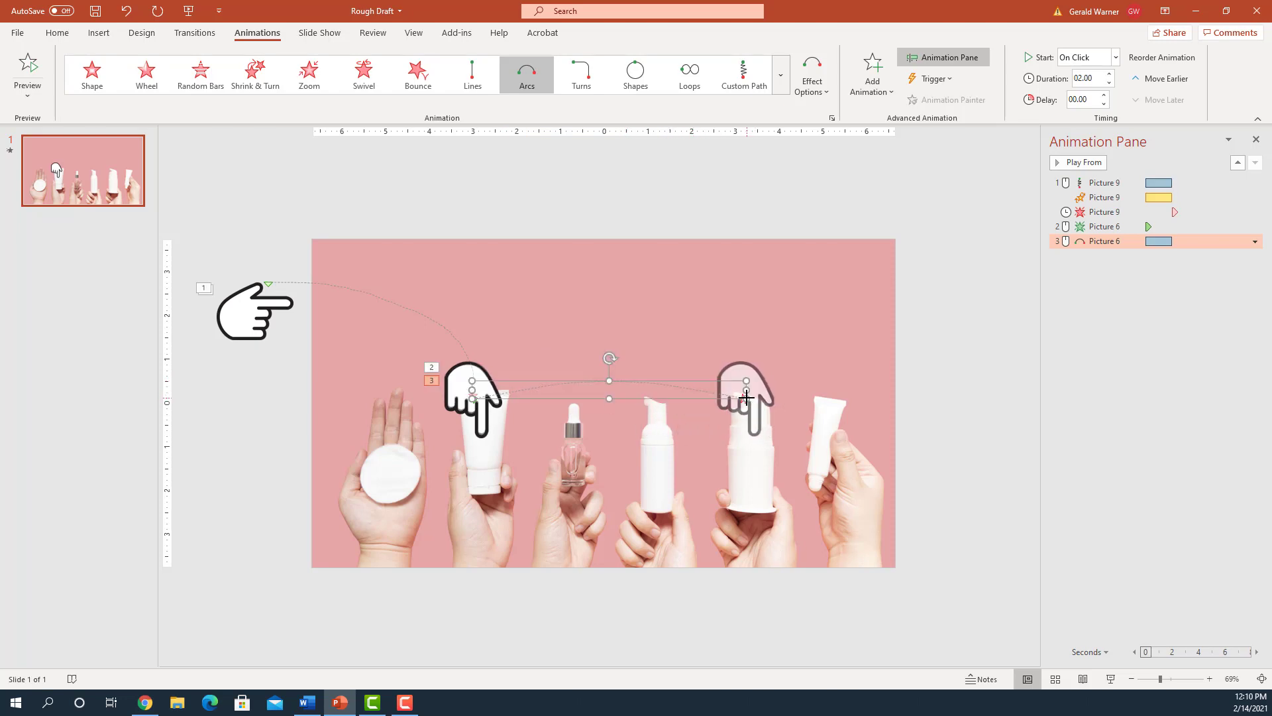
drag(610, 380, 610, 310)
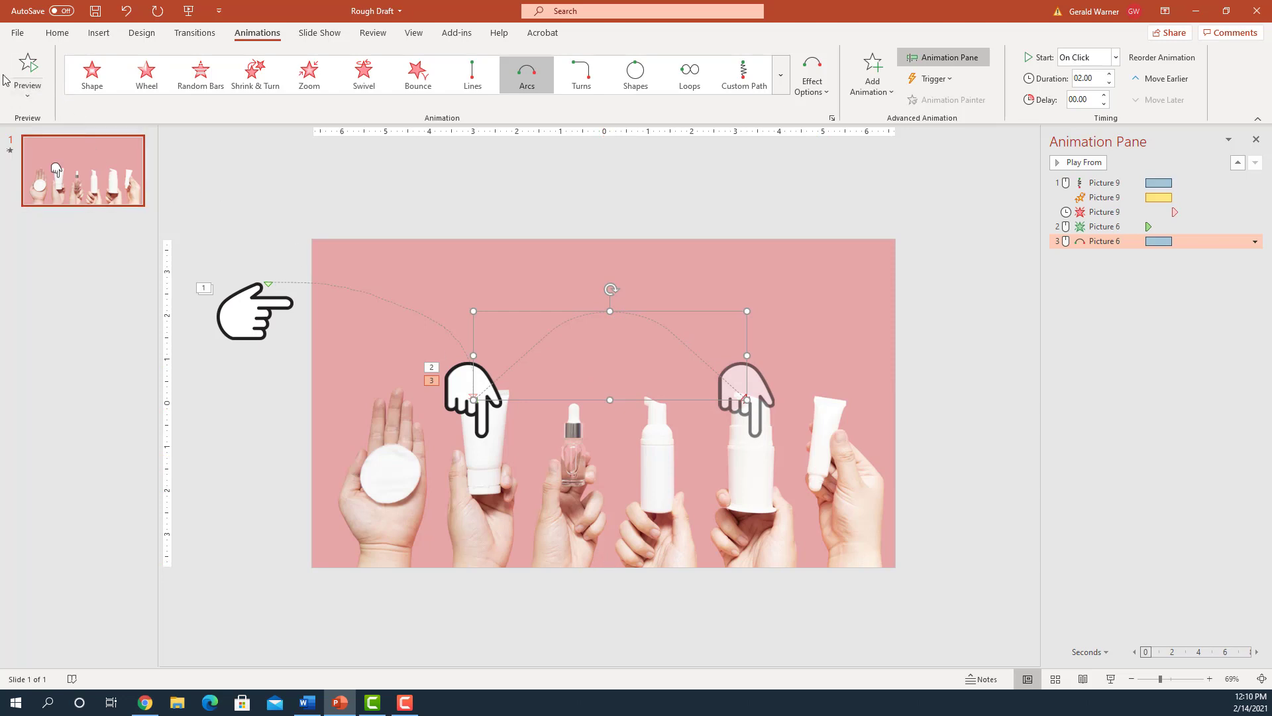
click(29, 63)
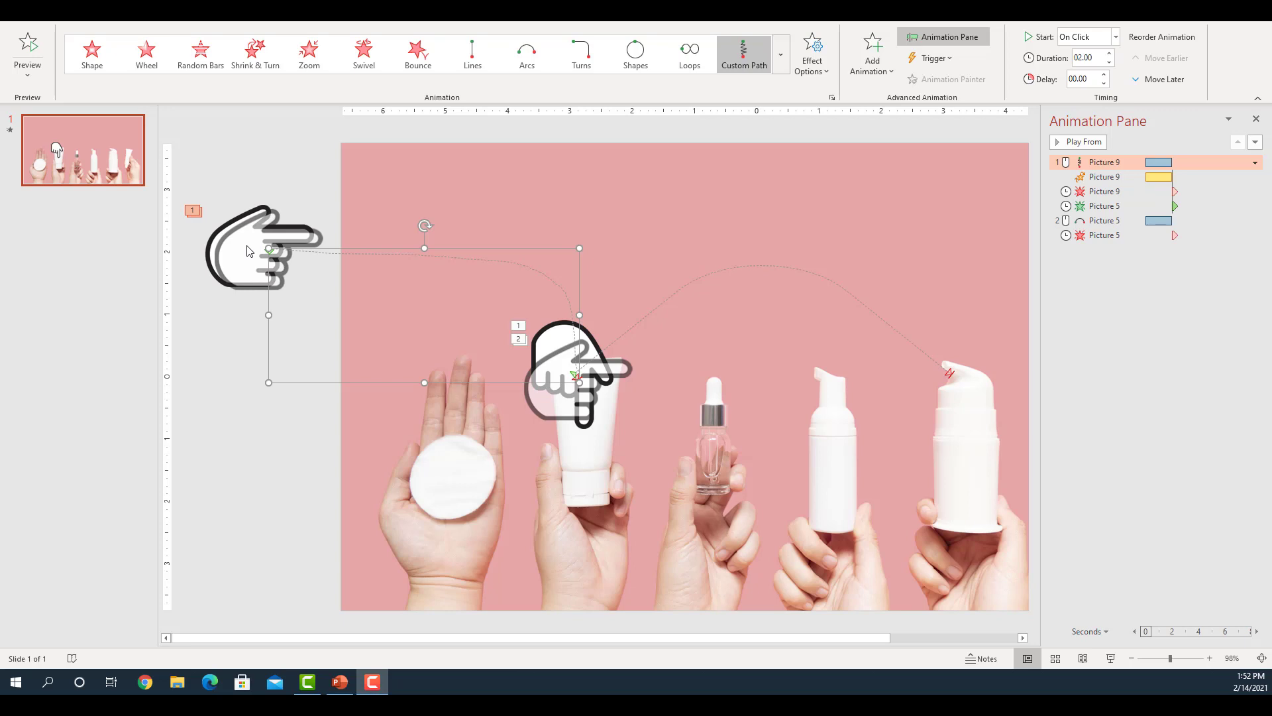
click(250, 416)
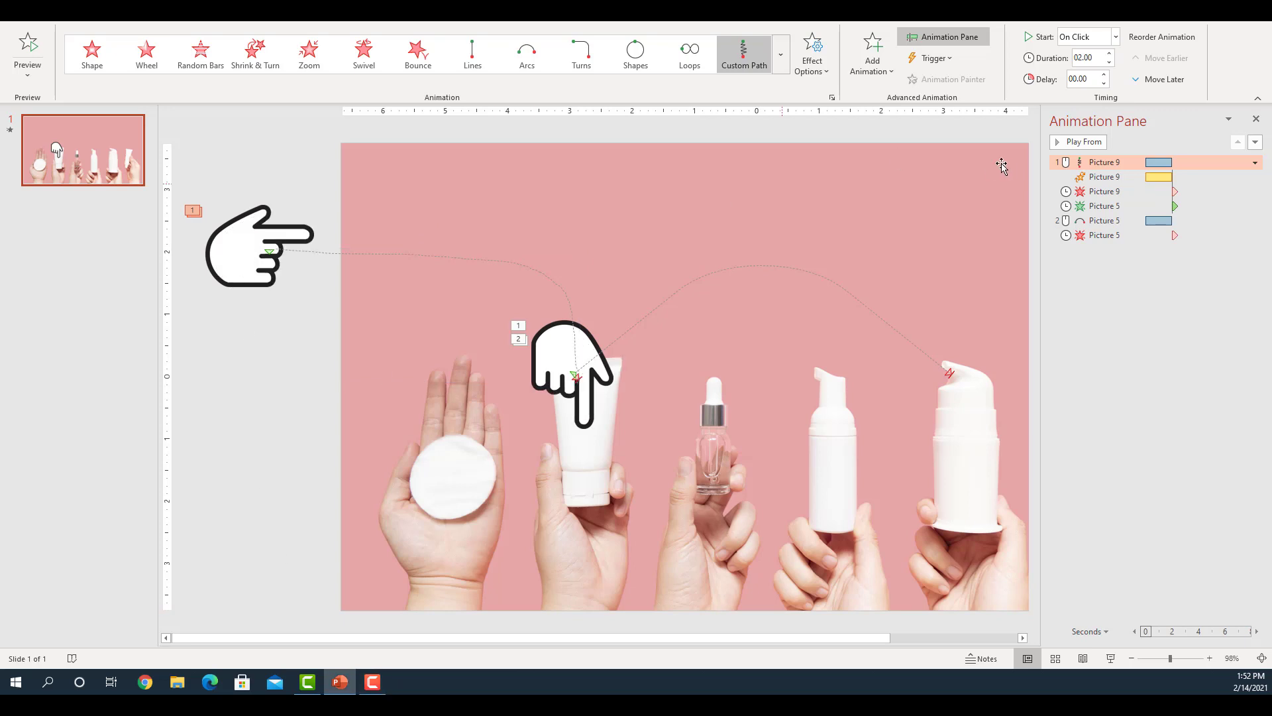
Set the first animation's custom motion path to end with a 0.4-second bounce
click(1256, 163)
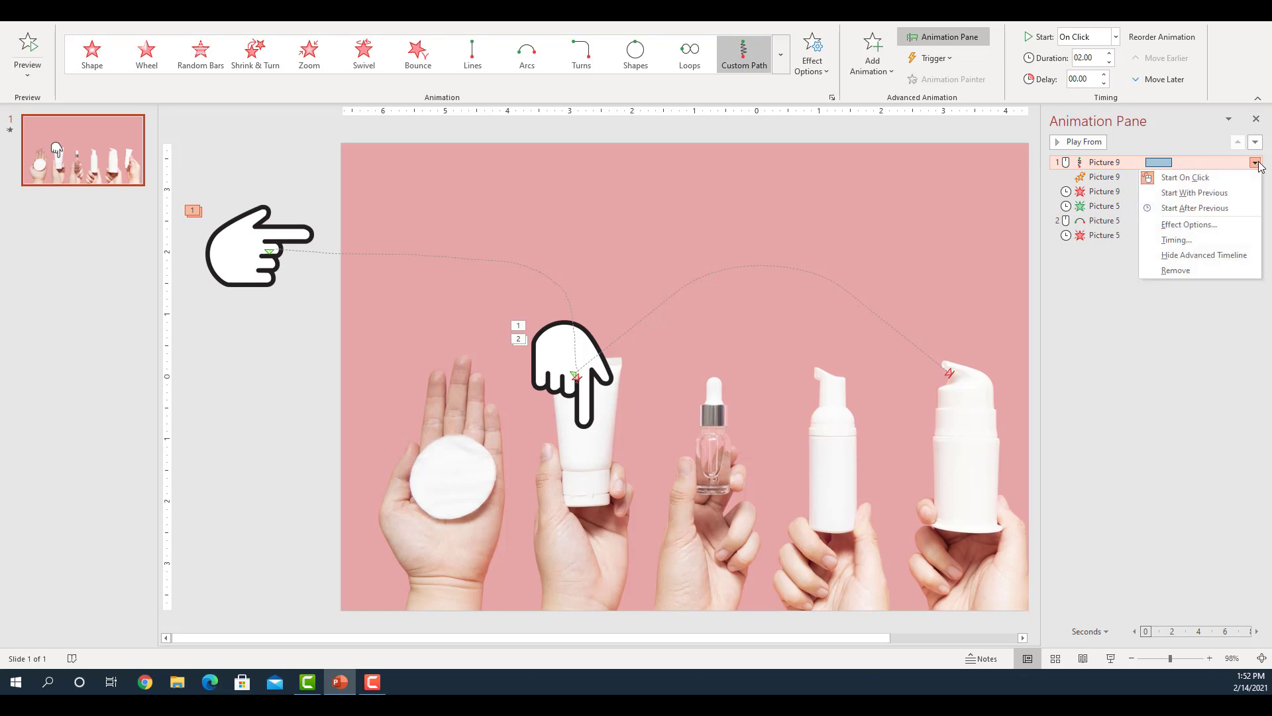
click(1198, 229)
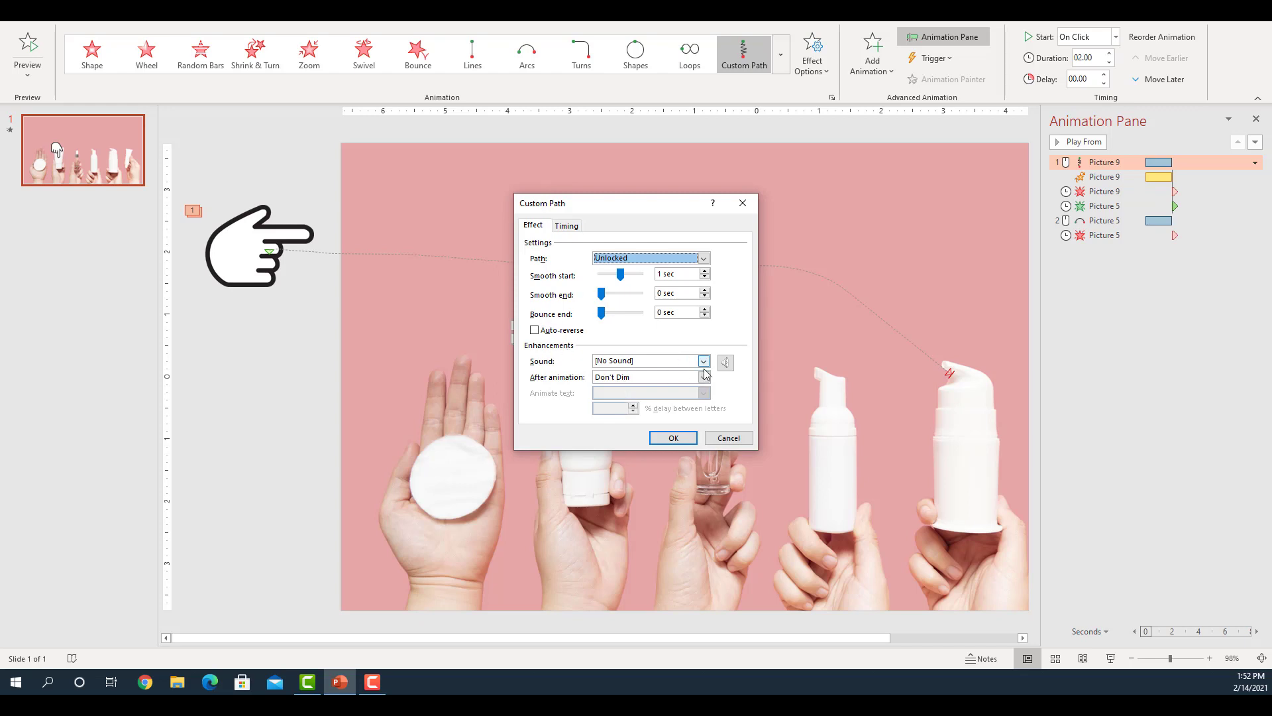
click(566, 226)
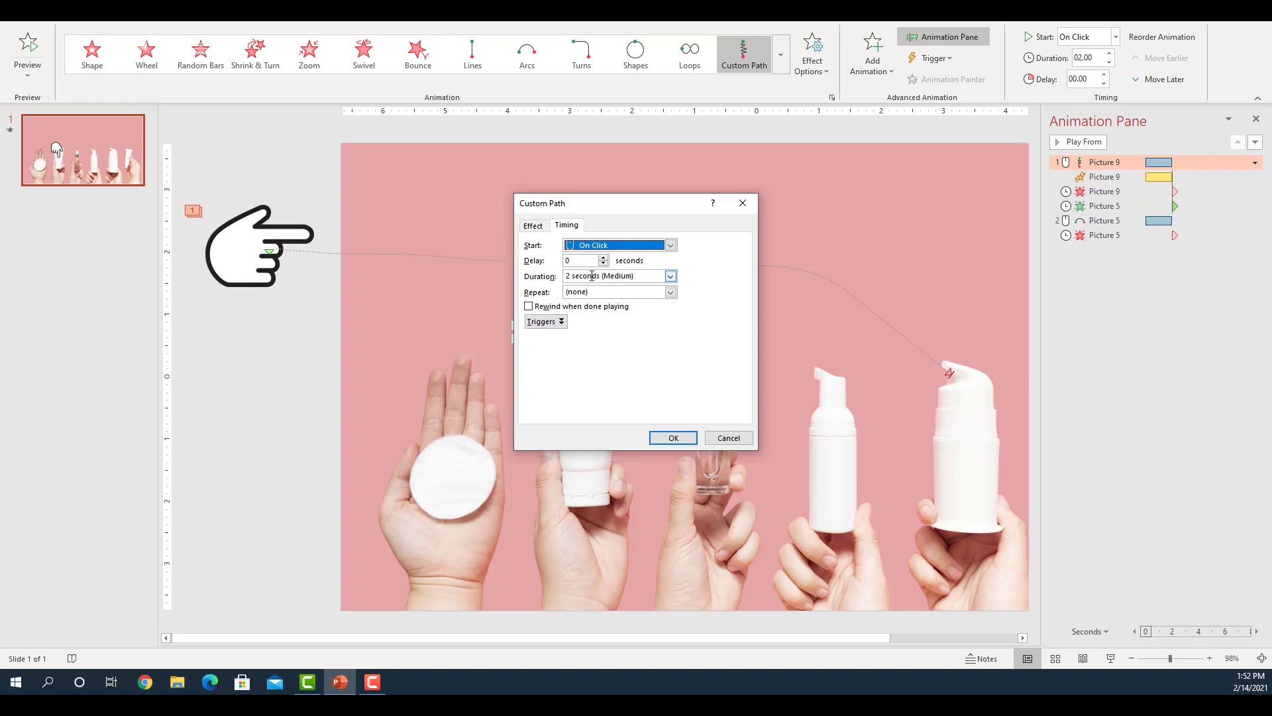
click(534, 226)
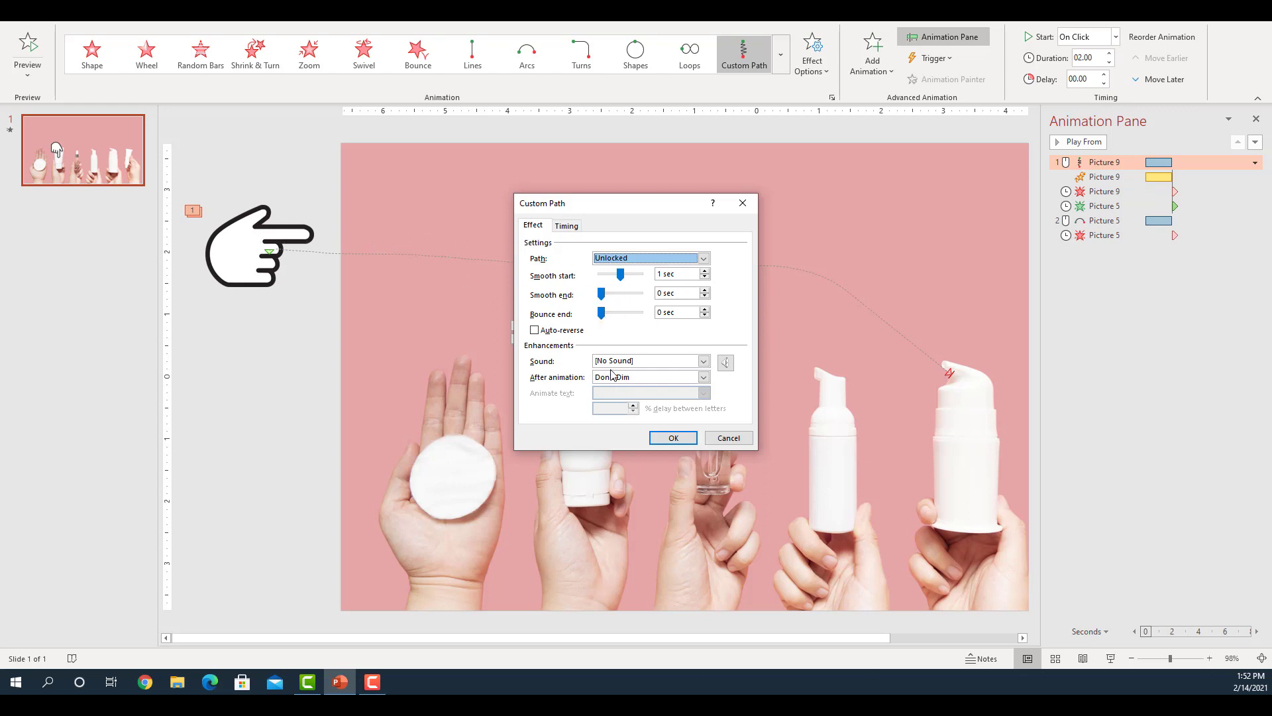
click(602, 316)
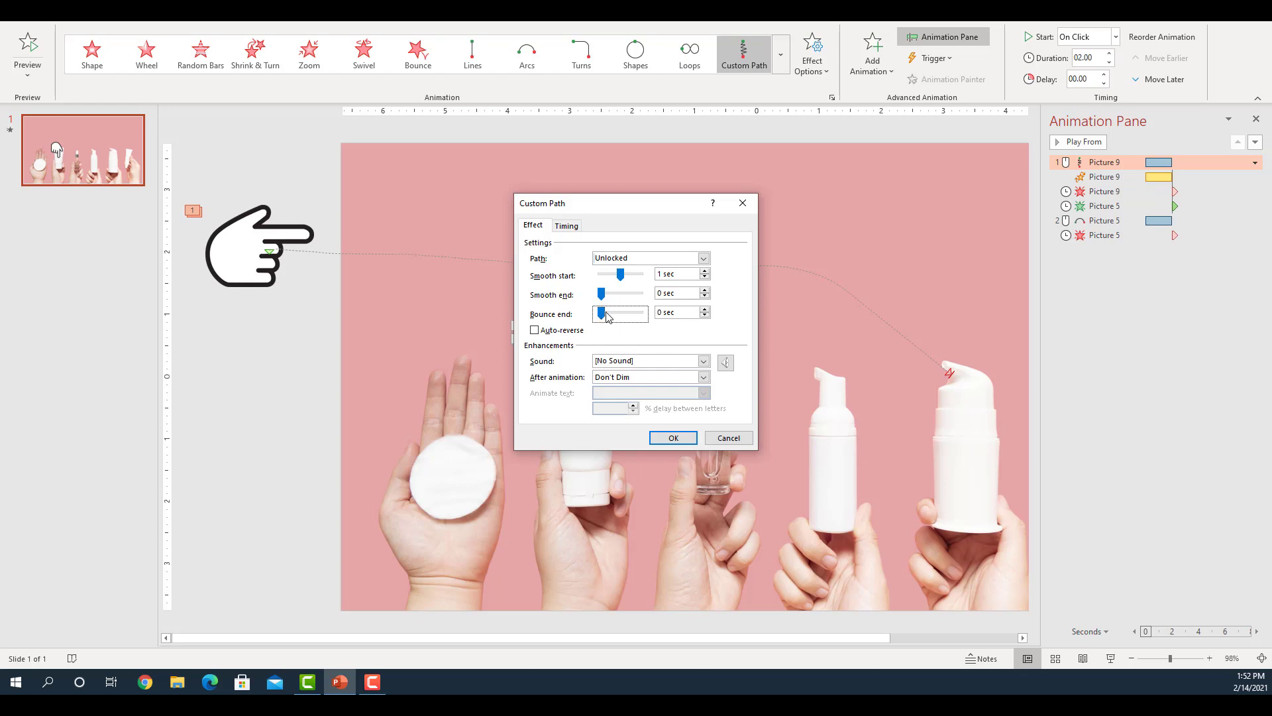
click(608, 316)
click(671, 438)
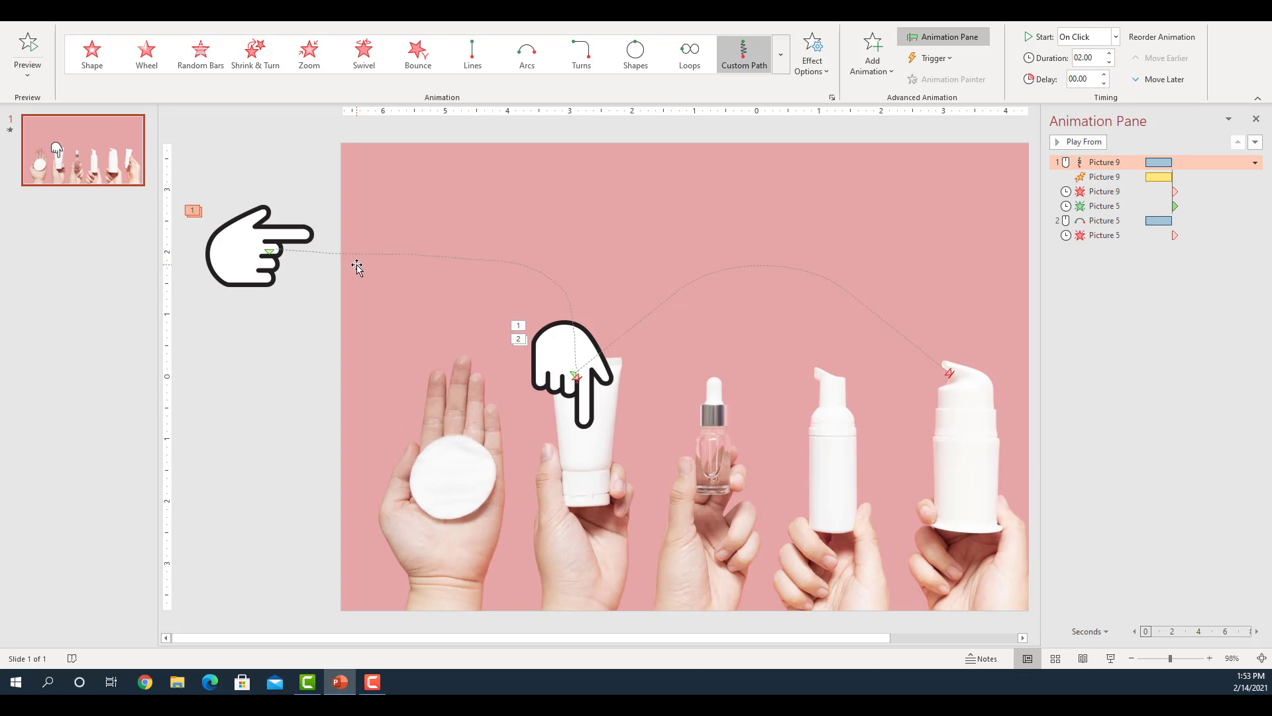
Give the hand's Arc Up path a 0.56-second bounce end, then run the slide show once
click(574, 354)
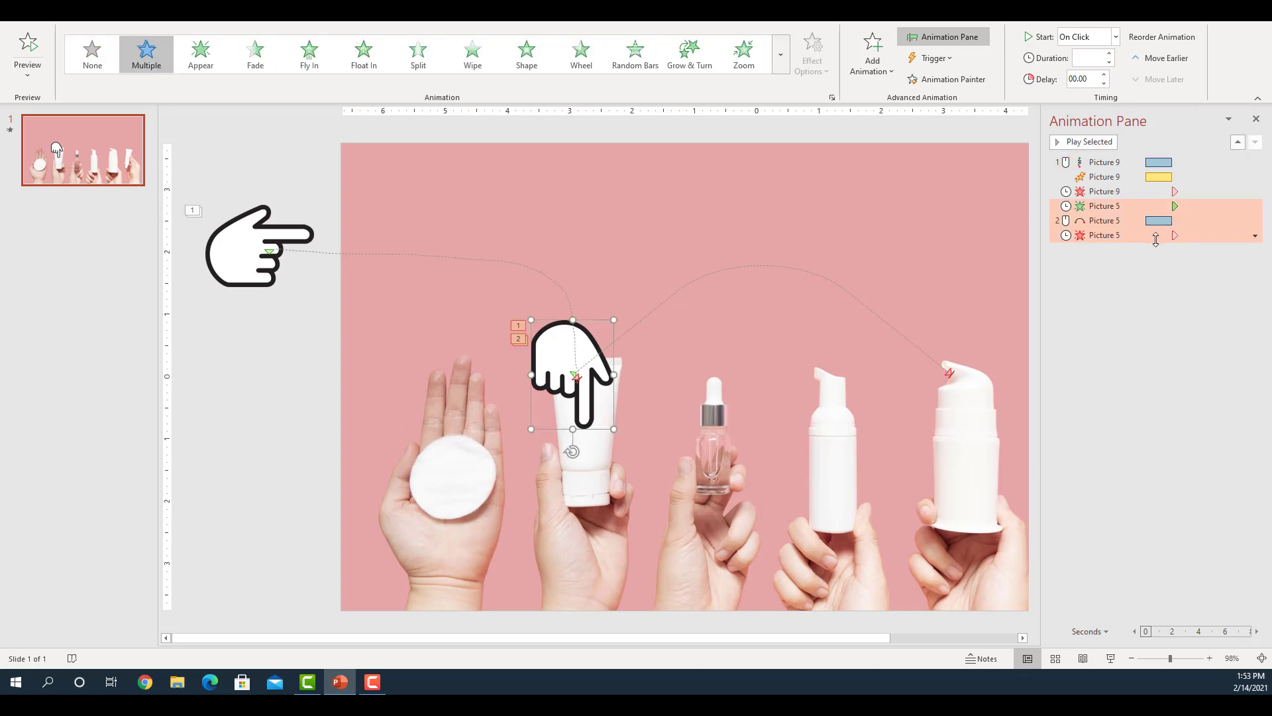
click(1246, 226)
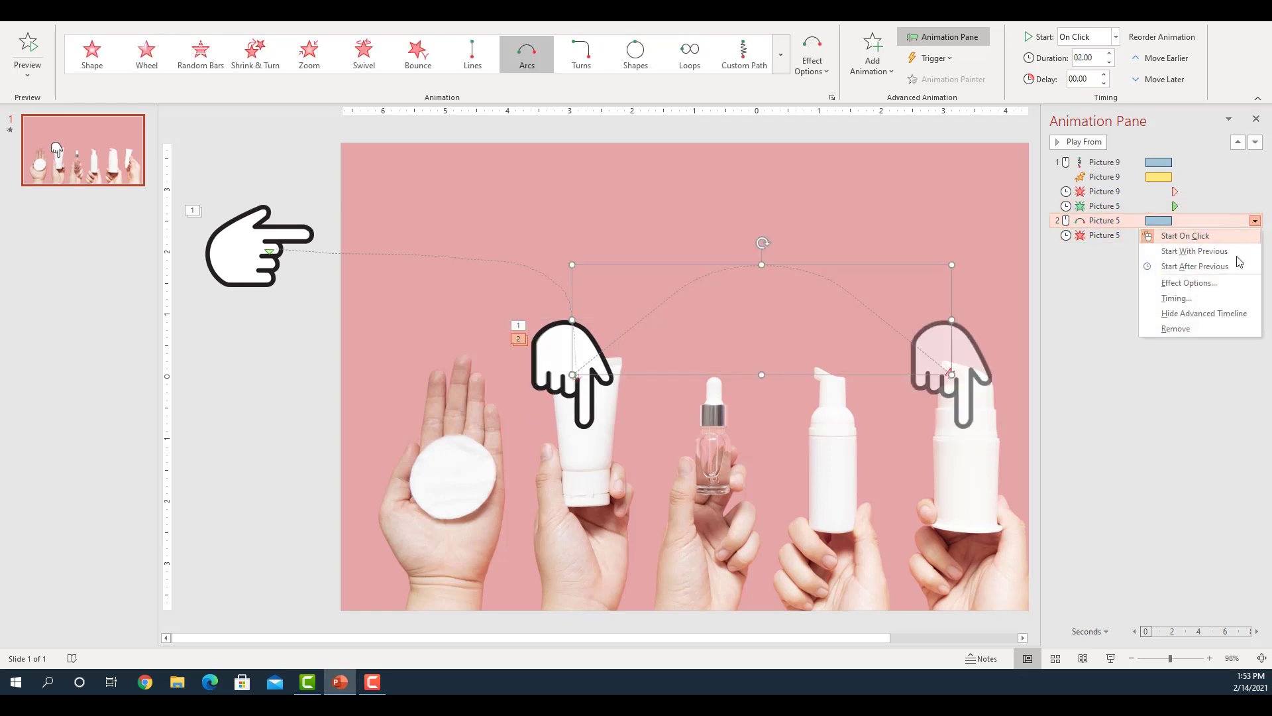
click(1210, 289)
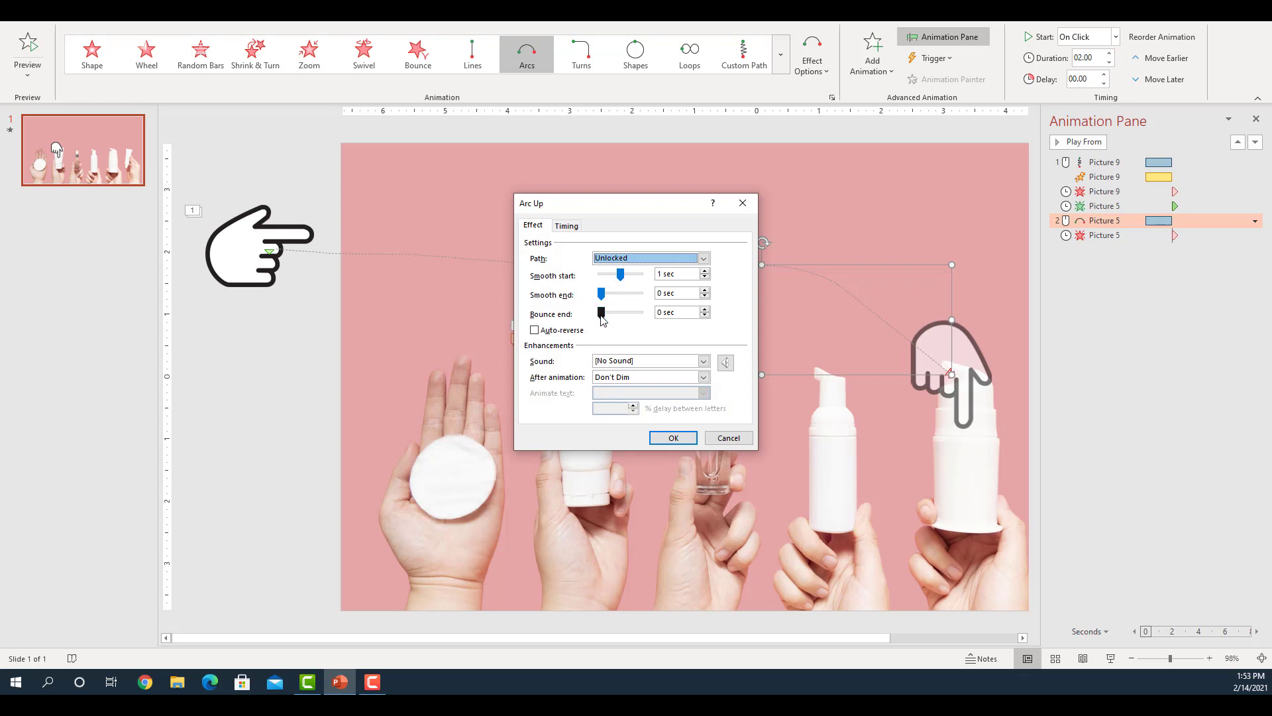
drag(602, 314, 612, 317)
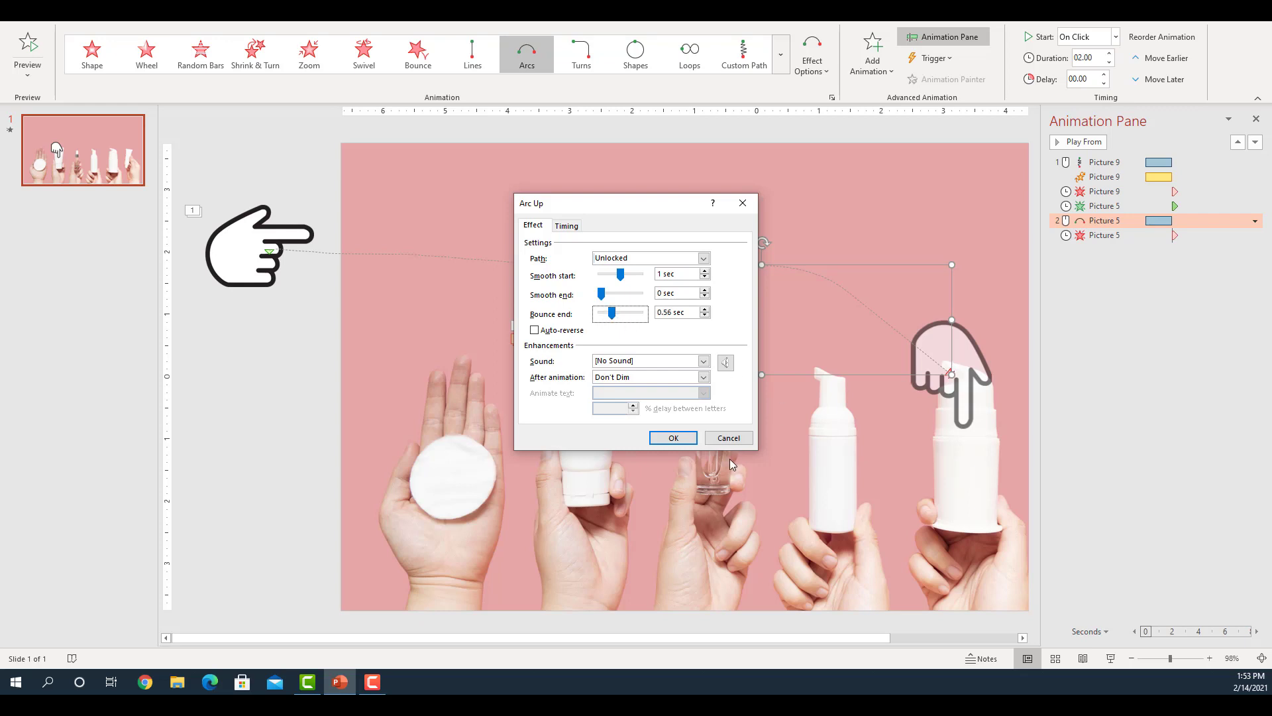
click(672, 437)
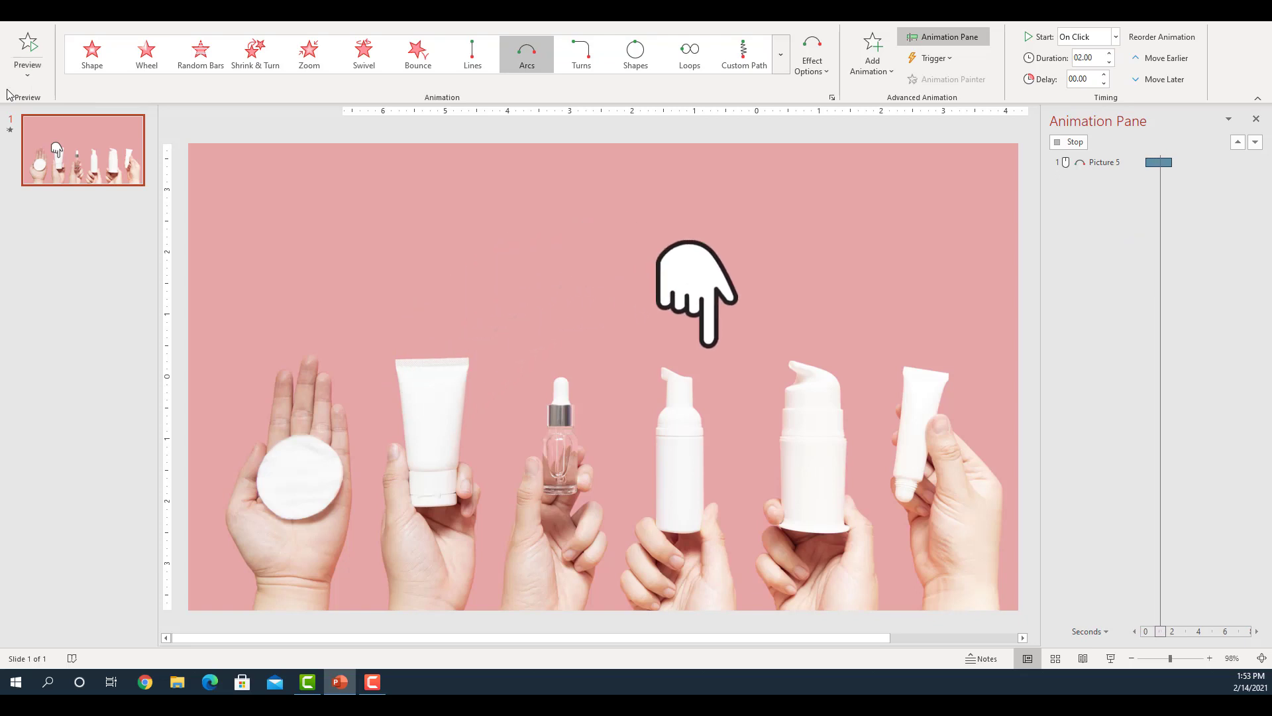
click(1112, 658)
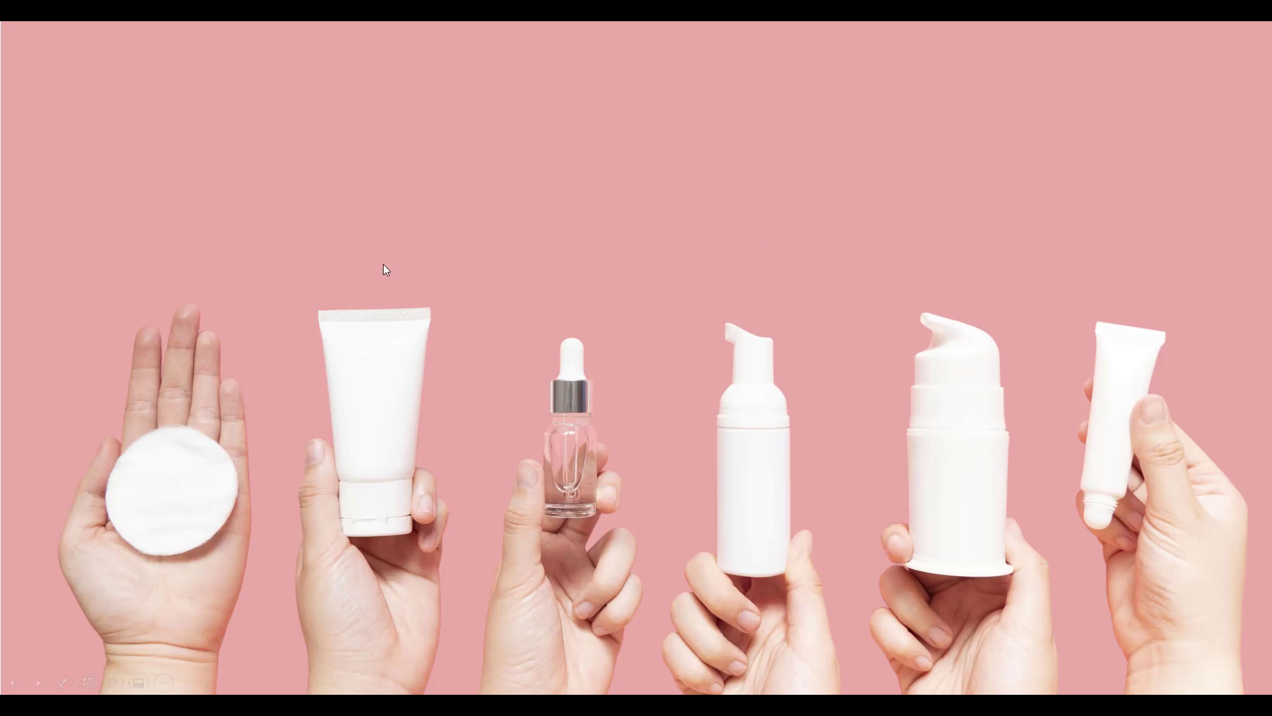
click(386, 270)
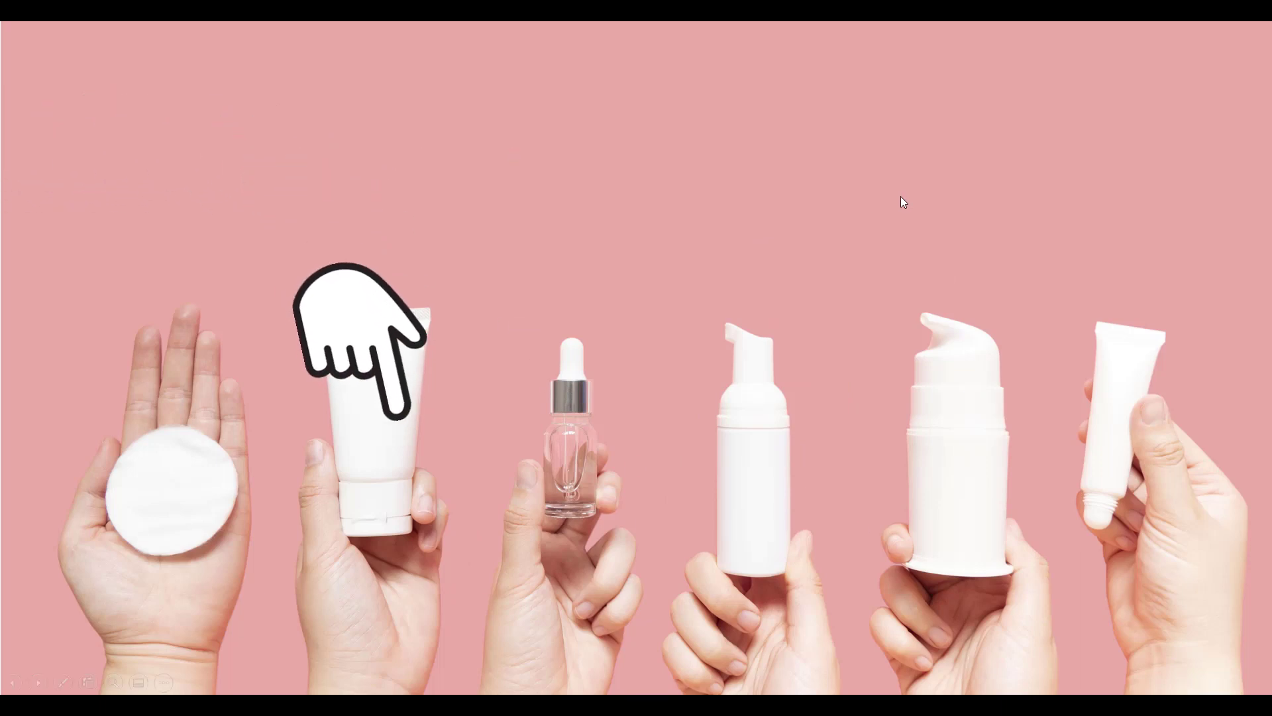